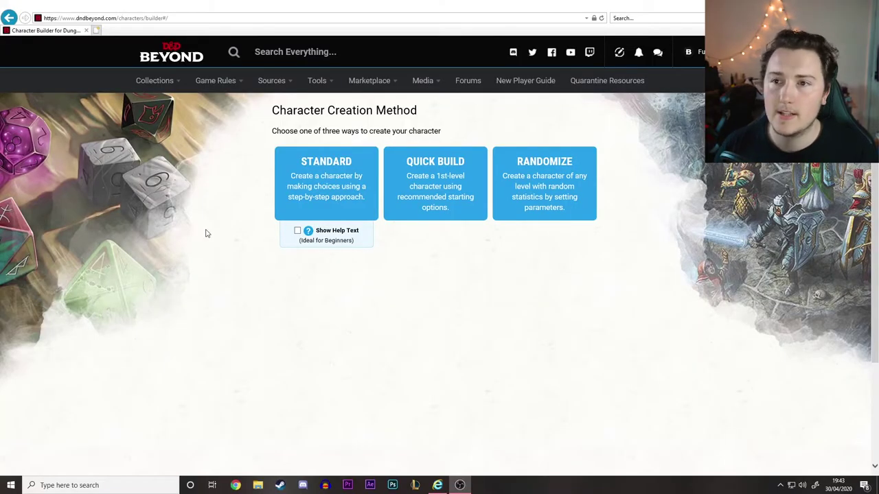
# Open the My Characters page from the site's collections.
pyautogui.click(209, 64)
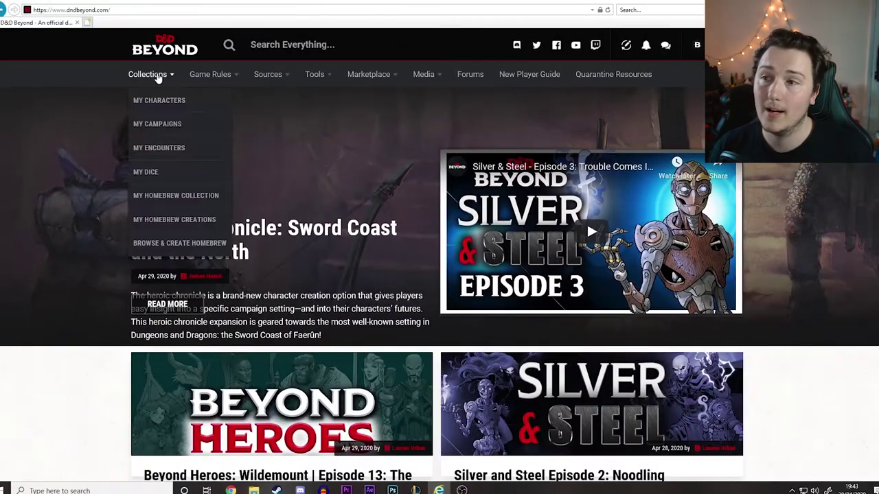
pyautogui.click(263, 101)
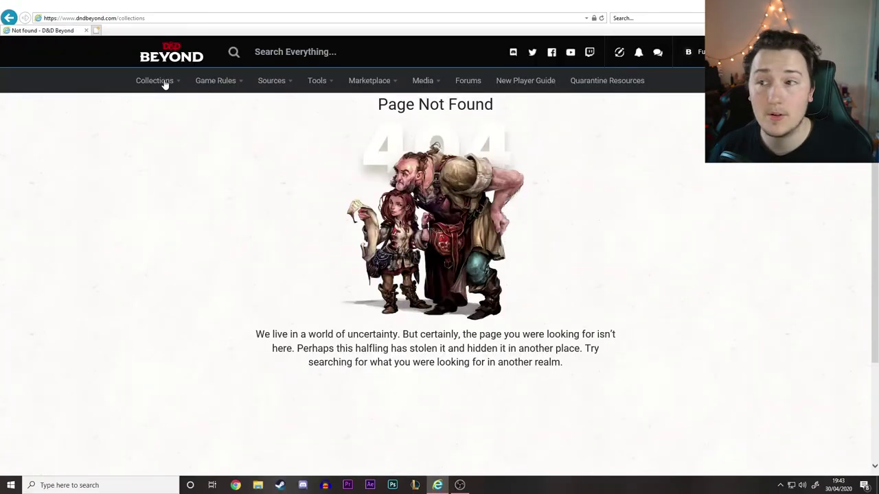
pyautogui.click(165, 83)
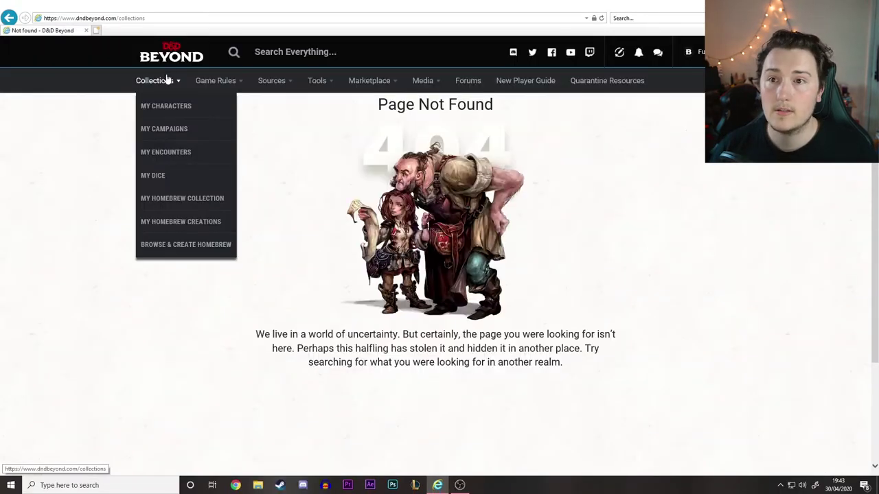
pyautogui.click(175, 107)
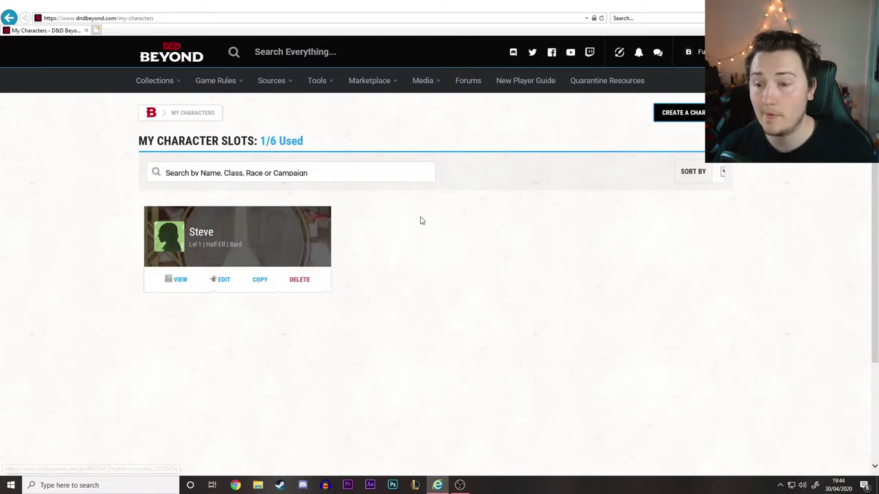
# Create a new character using the Standard step-by-step creation method.
pyautogui.click(686, 114)
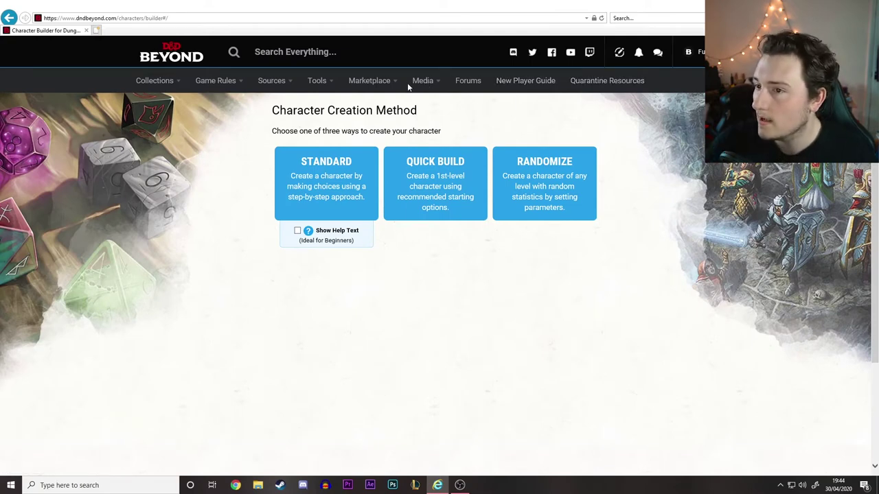
pyautogui.moveTo(355, 87)
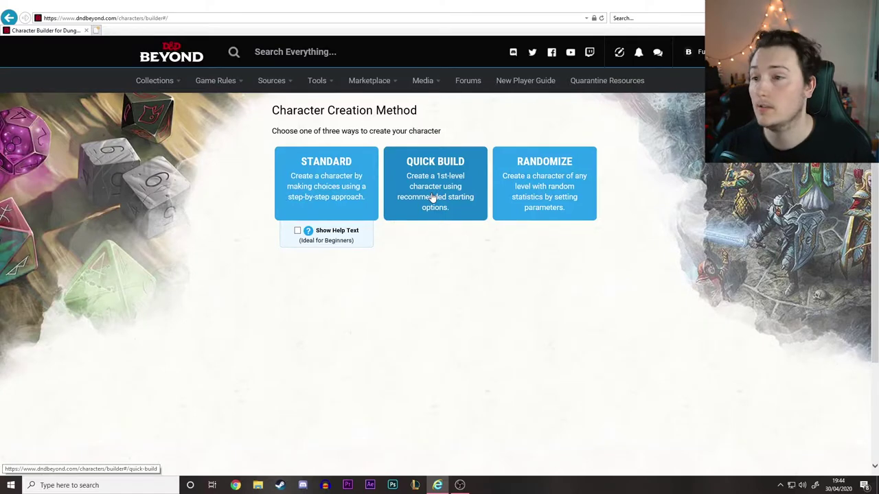
pyautogui.click(340, 160)
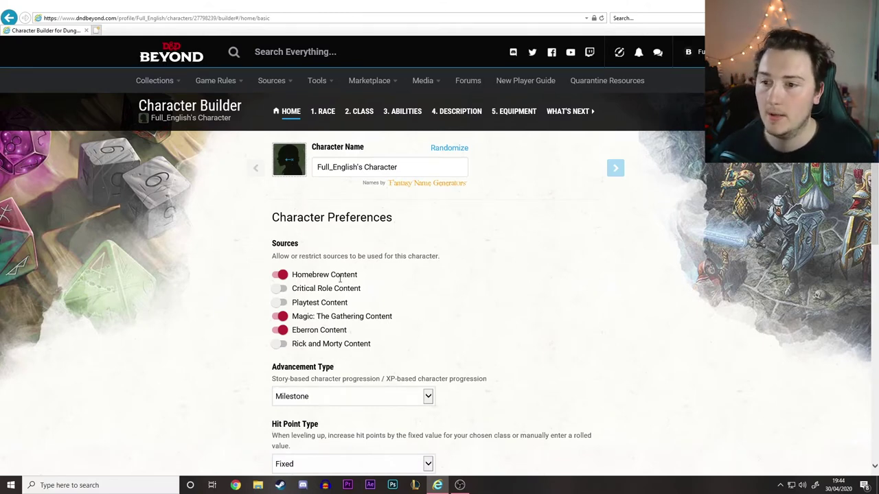
# Review the new character's preferences, from content sources through character privacy, and the character name field.
pyautogui.scroll(-5, 309, 289)
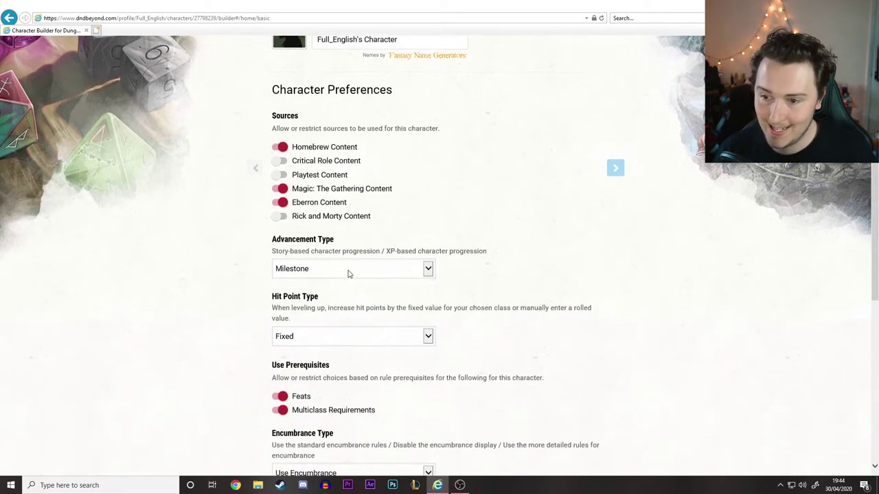
pyautogui.scroll(1, 385, 254)
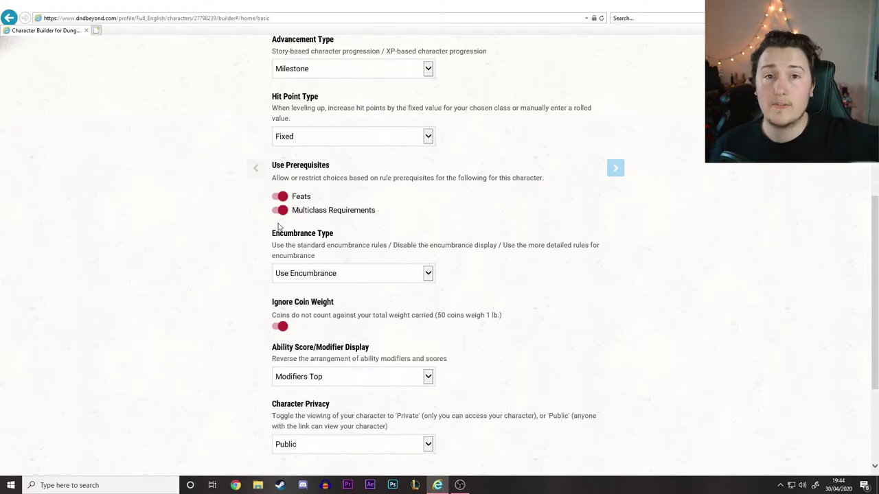
pyautogui.scroll(5, 279, 227)
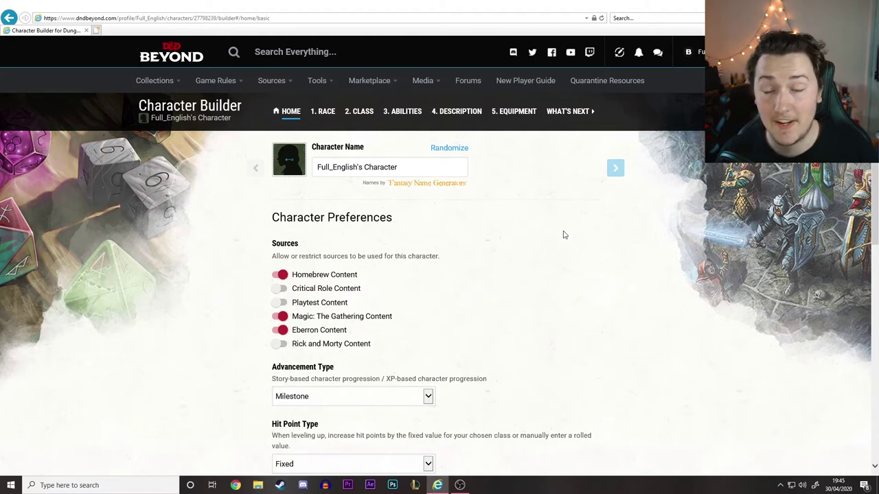
pyautogui.click(411, 166)
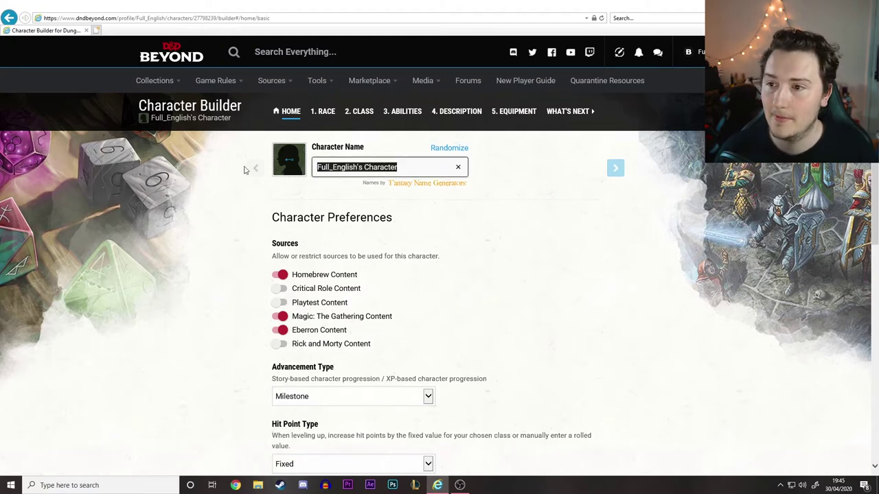
# Choose Hill Dwarf as the character's race after reading through its racial traits.
pyautogui.click(330, 111)
pyautogui.scroll(-2, 344, 206)
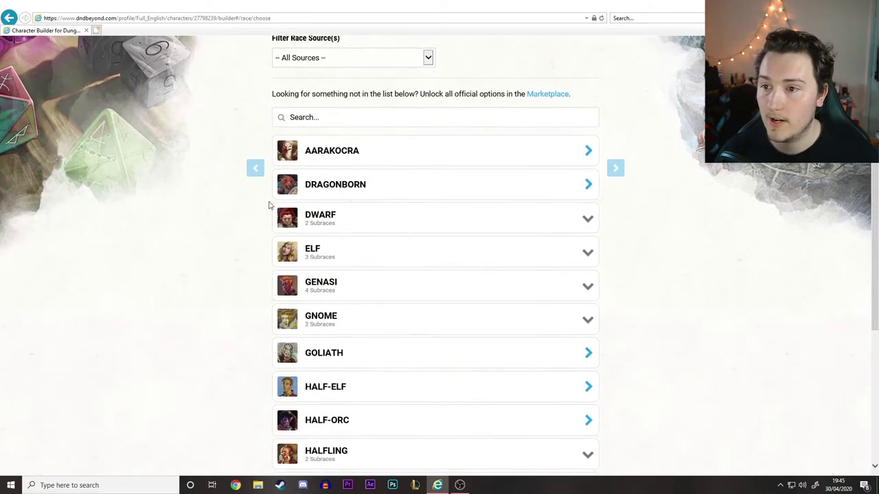
pyautogui.click(338, 220)
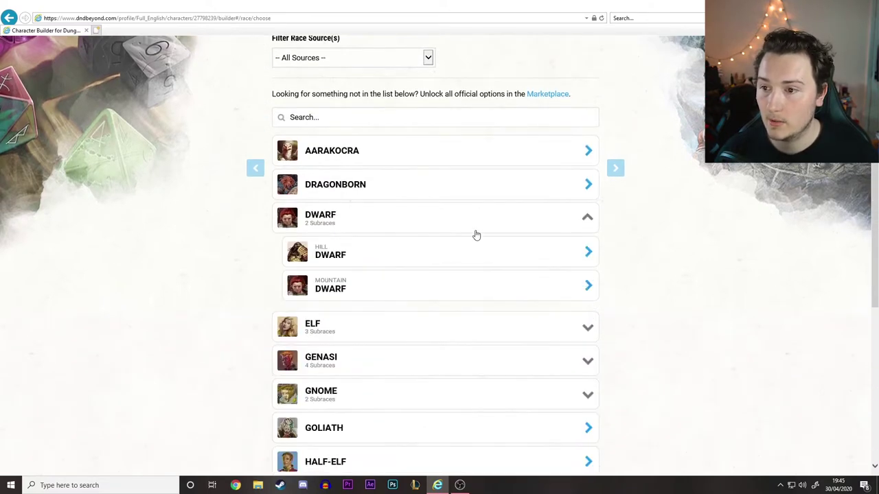
pyautogui.click(585, 286)
pyautogui.scroll(-3, 382, 222)
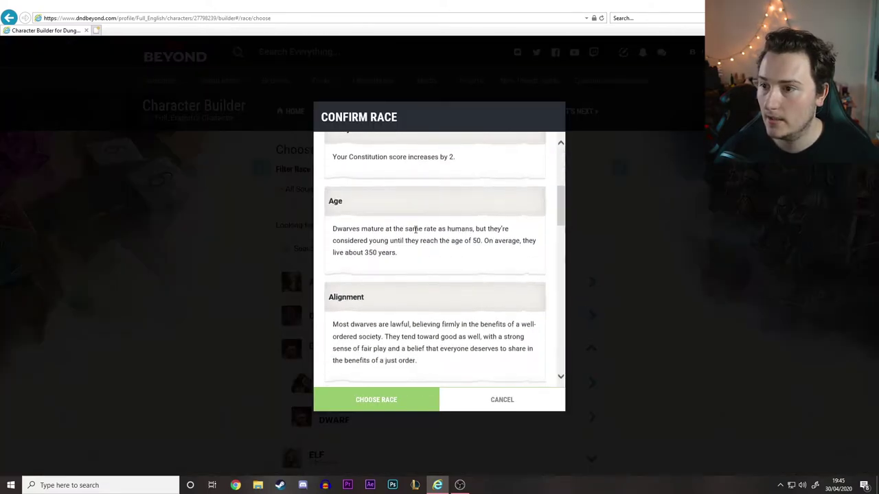
pyautogui.scroll(-7, 417, 232)
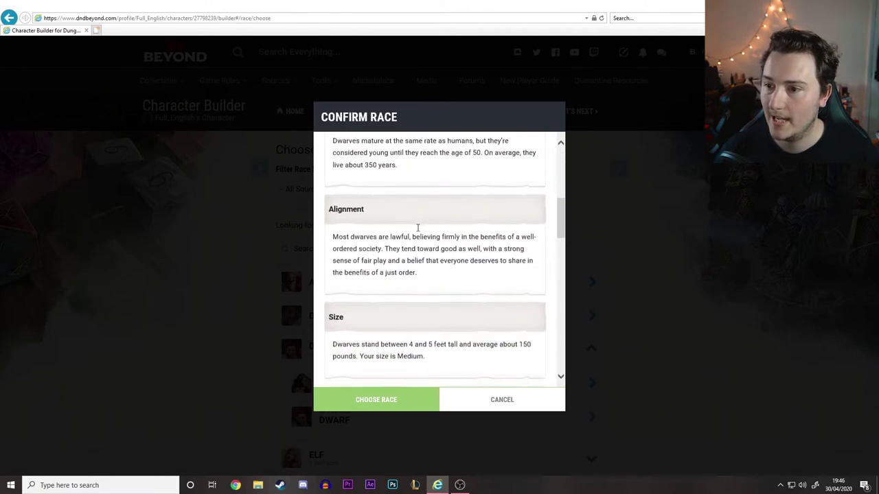
pyautogui.scroll(-6, 417, 231)
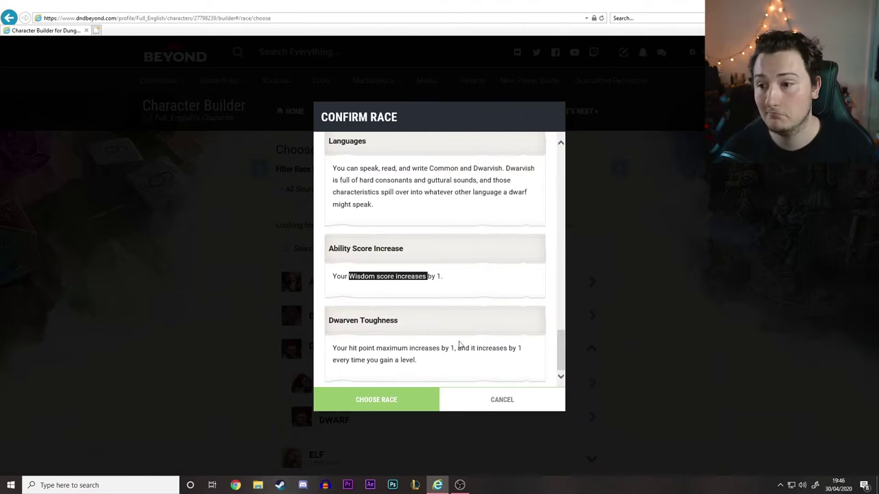
pyautogui.click(406, 399)
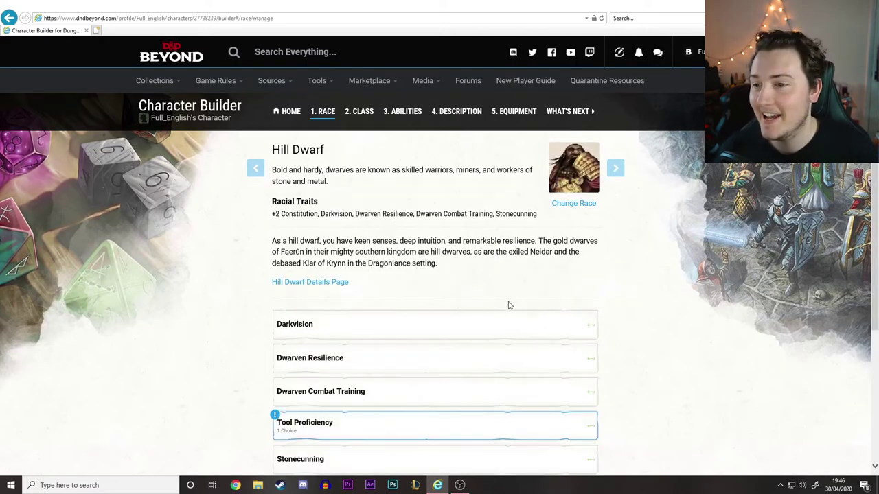
# Examine the Hill Dwarf trait descriptions, including Tool Proficiency, Dwarven Resilience, Dwarven Combat Training and Stonecunning.
pyautogui.scroll(-3, 422, 276)
pyautogui.click(406, 223)
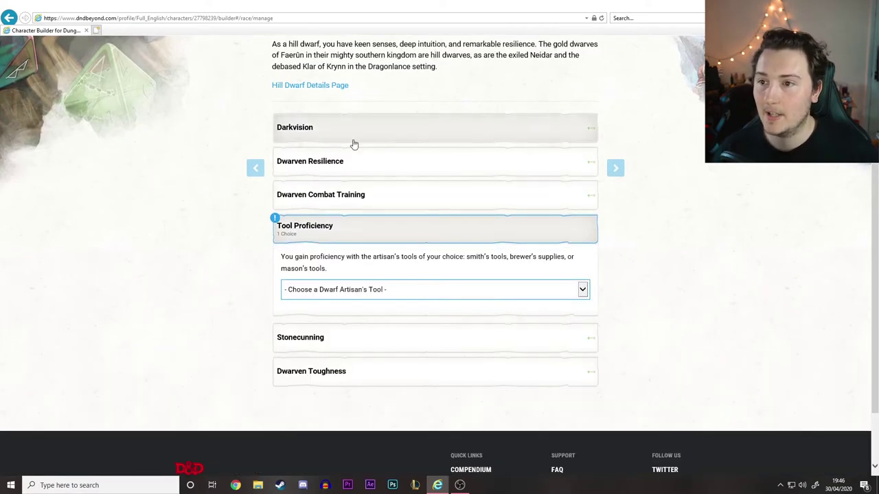
pyautogui.click(341, 228)
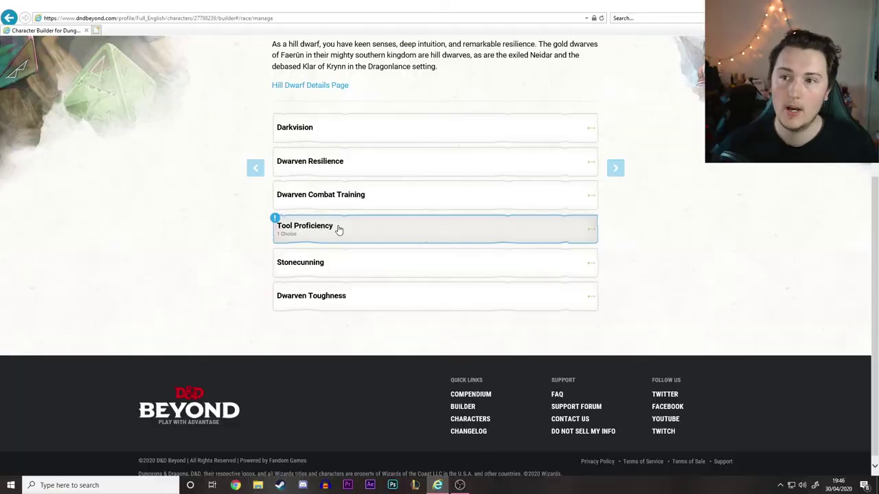
pyautogui.click(361, 169)
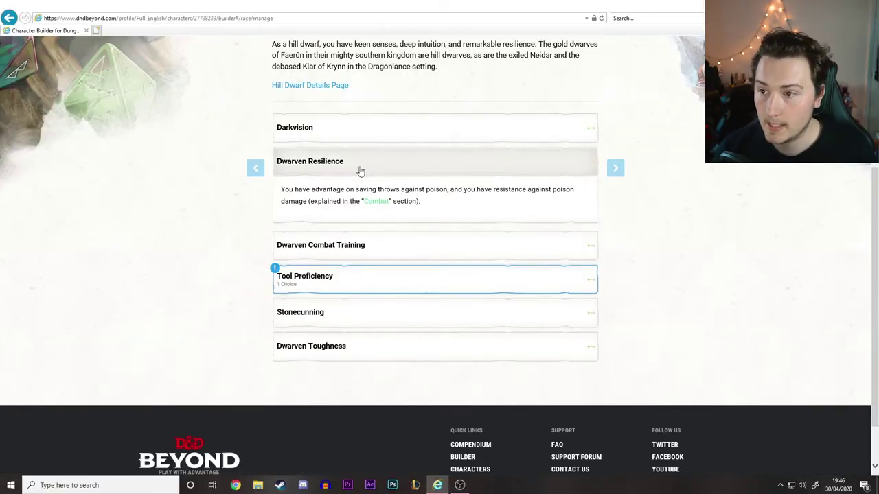
pyautogui.click(361, 169)
pyautogui.click(359, 201)
pyautogui.click(359, 203)
pyautogui.click(324, 274)
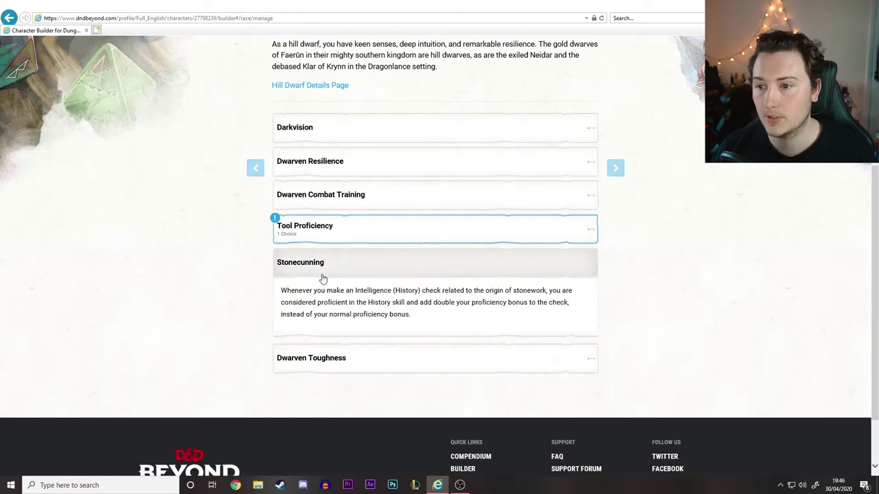
pyautogui.click(388, 269)
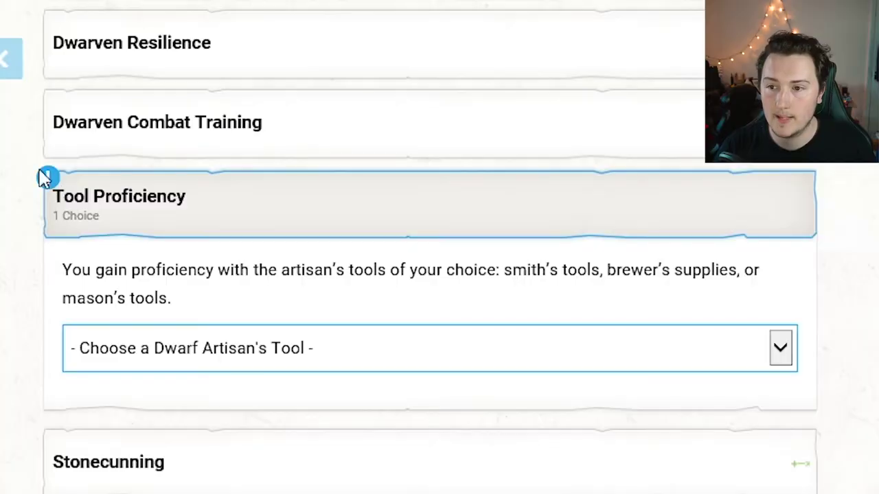
# Set the dwarf's Tool Proficiency choice to Brewer's Supplies.
pyautogui.click(364, 365)
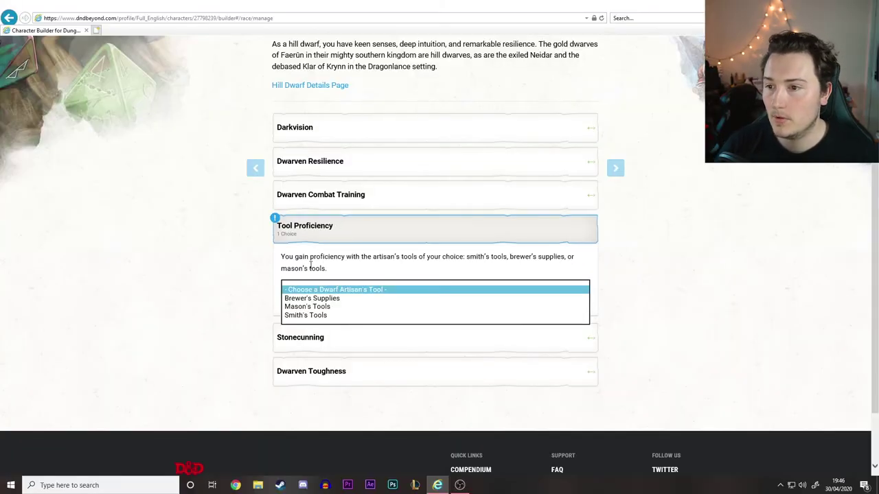
pyautogui.moveTo(310, 267); pyautogui.dragTo(433, 258)
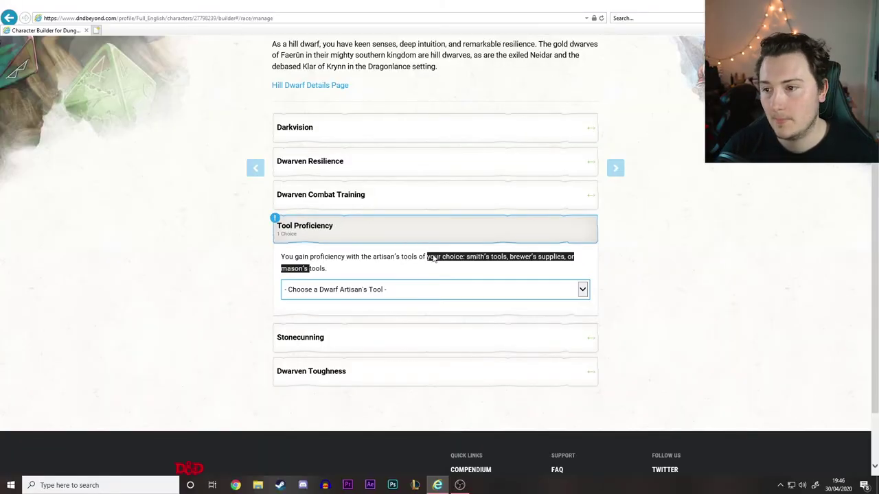
pyautogui.click(396, 289)
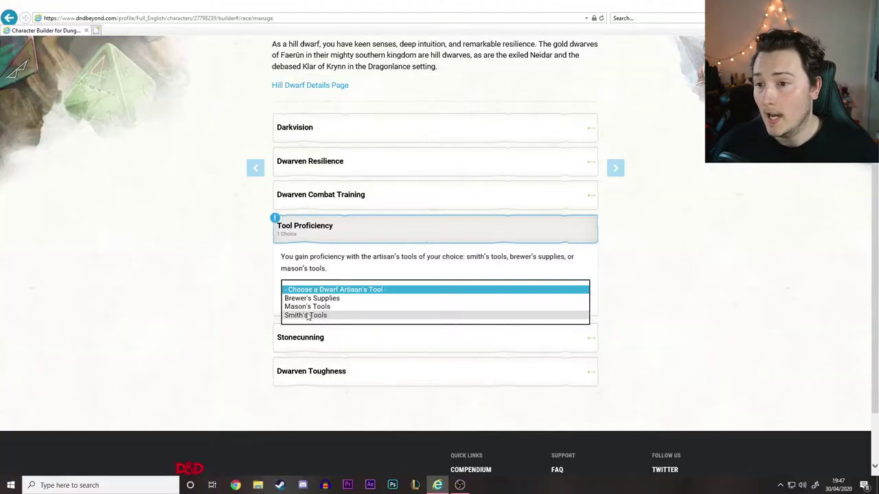
pyautogui.click(309, 299)
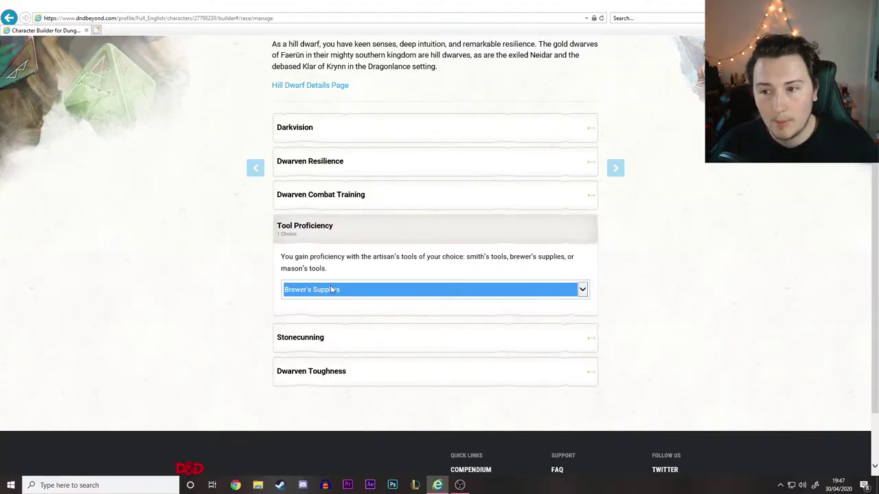
pyautogui.click(581, 242)
# Browse the available classes and add Druid as the character's class.
pyautogui.scroll(3, 375, 255)
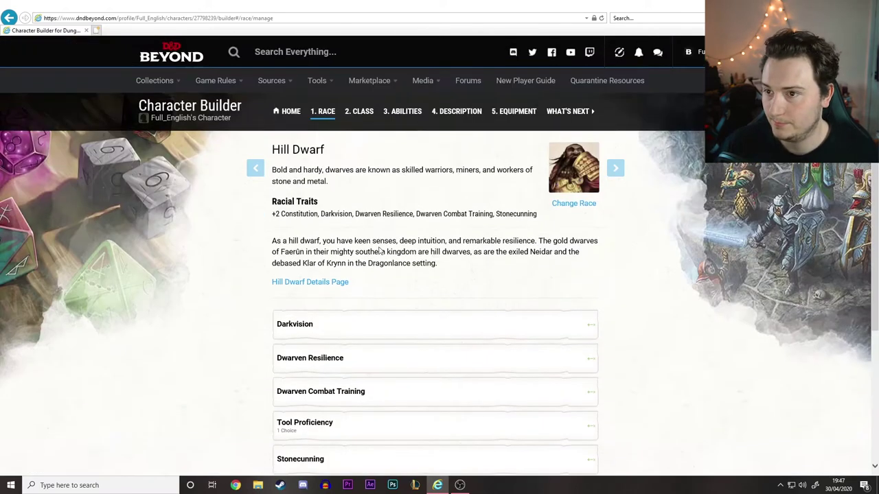
pyautogui.click(359, 111)
pyautogui.scroll(-3, 378, 156)
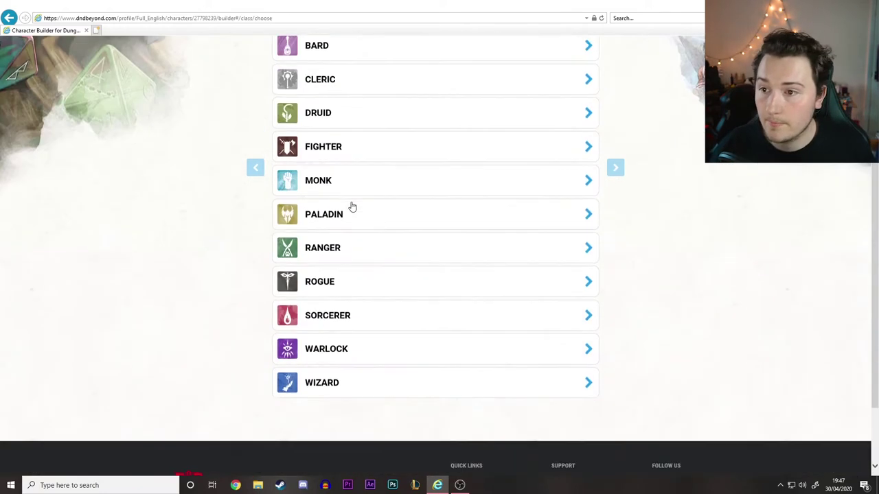
pyautogui.scroll(5, 352, 309)
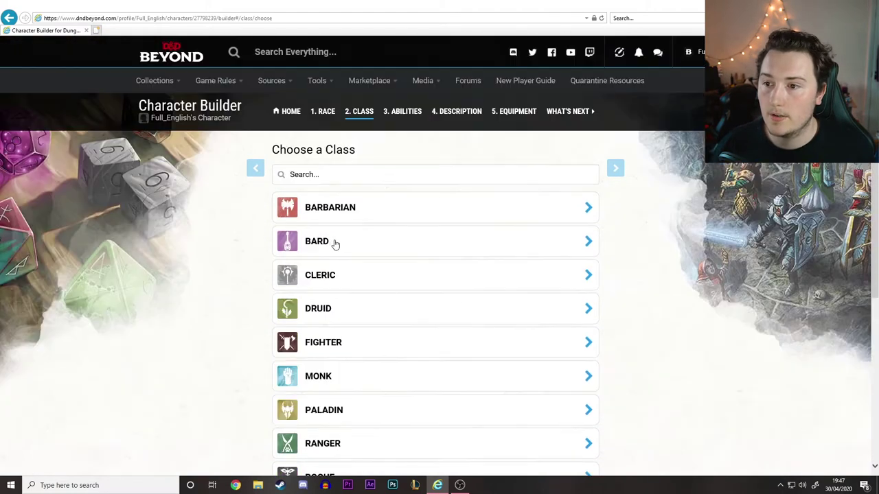
pyautogui.click(385, 308)
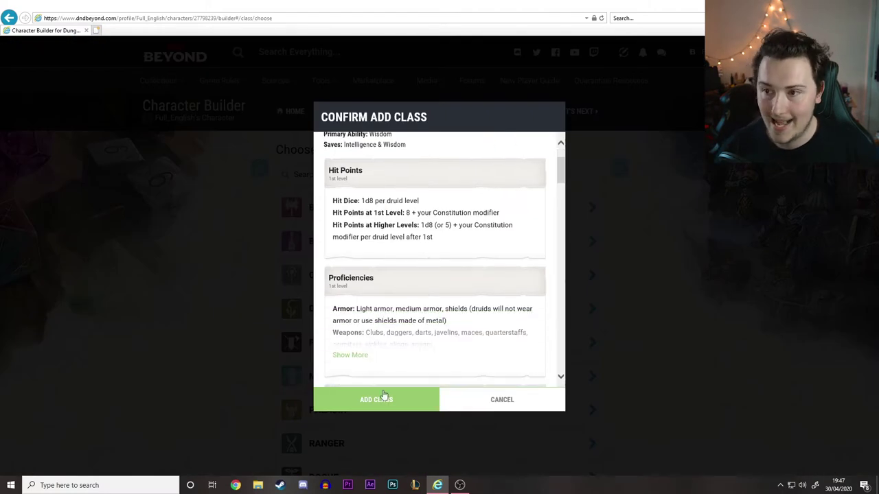
pyautogui.click(384, 396)
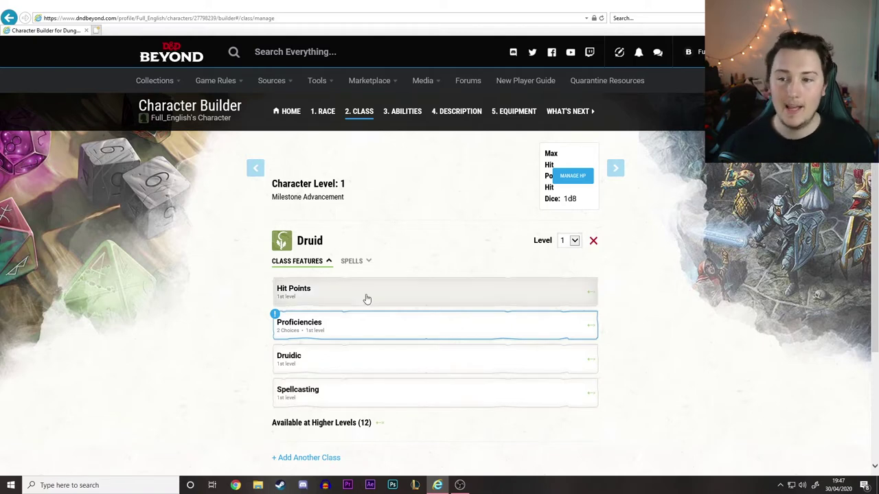
# Read the Druid's Hit Points and Druidic class feature descriptions.
pyautogui.click(338, 290)
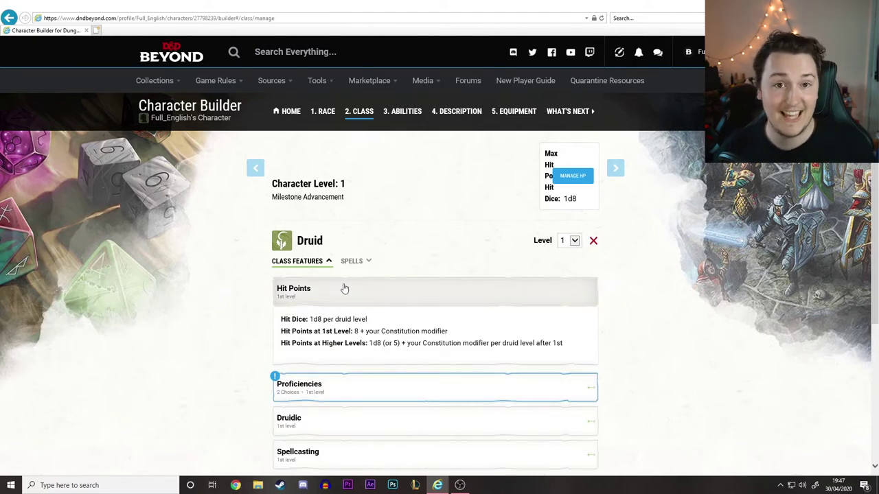
pyautogui.click(325, 302)
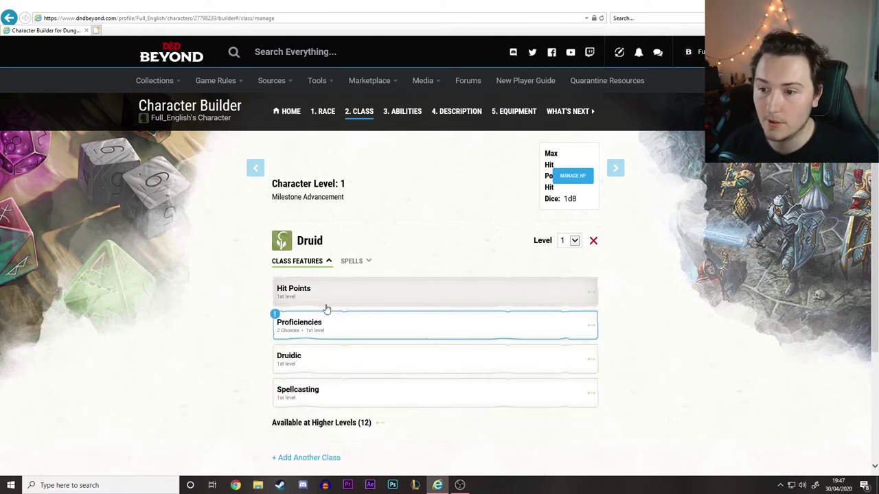
pyautogui.click(302, 358)
pyautogui.scroll(-1, 349, 355)
pyautogui.moveTo(291, 320); pyautogui.dragTo(421, 335)
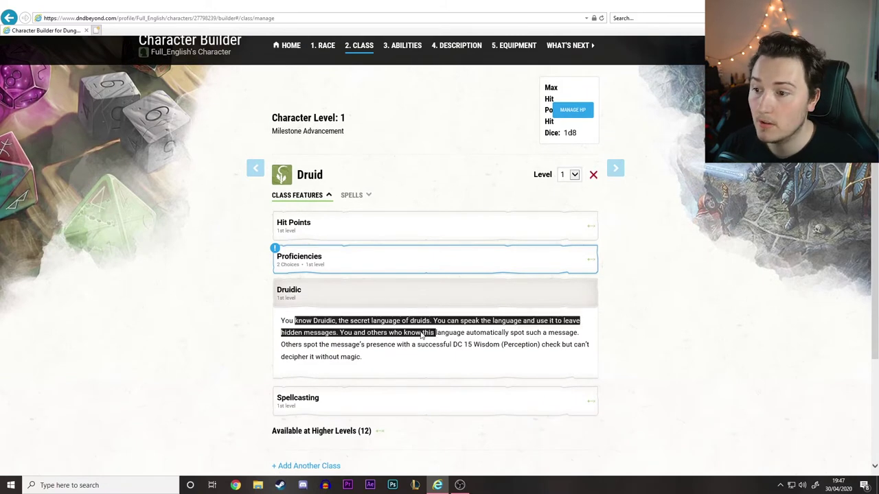
pyautogui.click(305, 294)
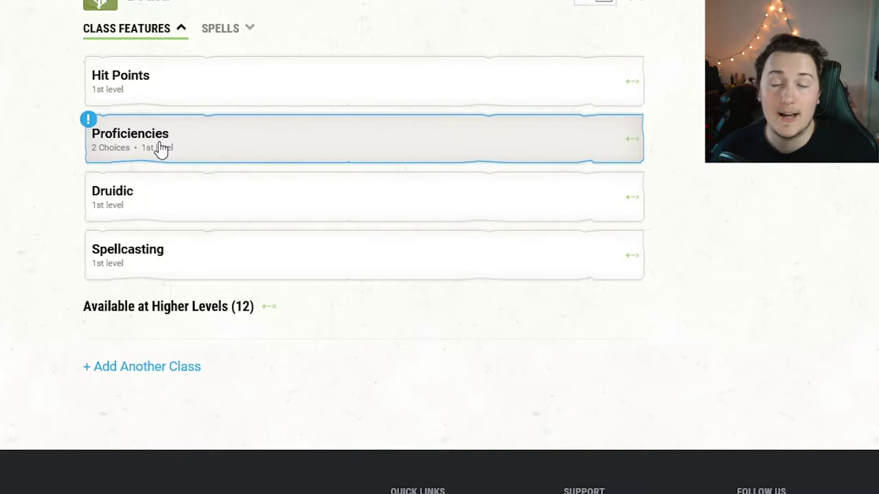
# Choose Insight and Perception as the two Druid skill proficiencies.
pyautogui.click(160, 149)
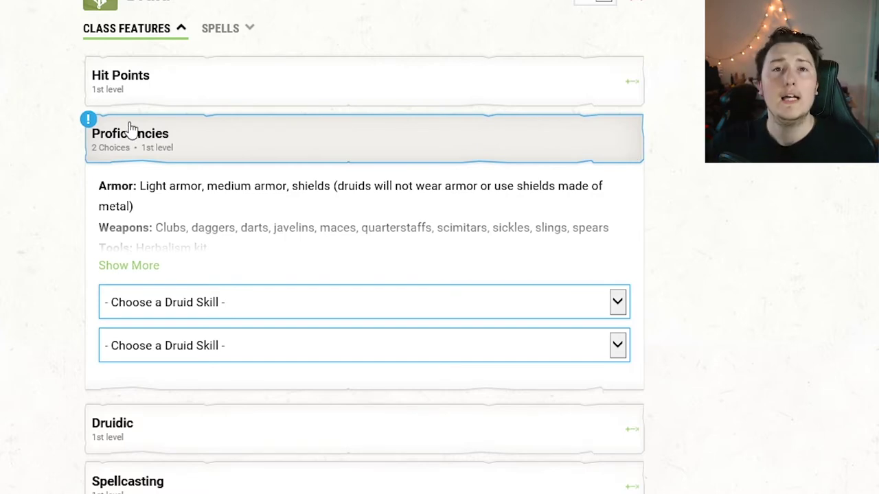
pyautogui.click(153, 303)
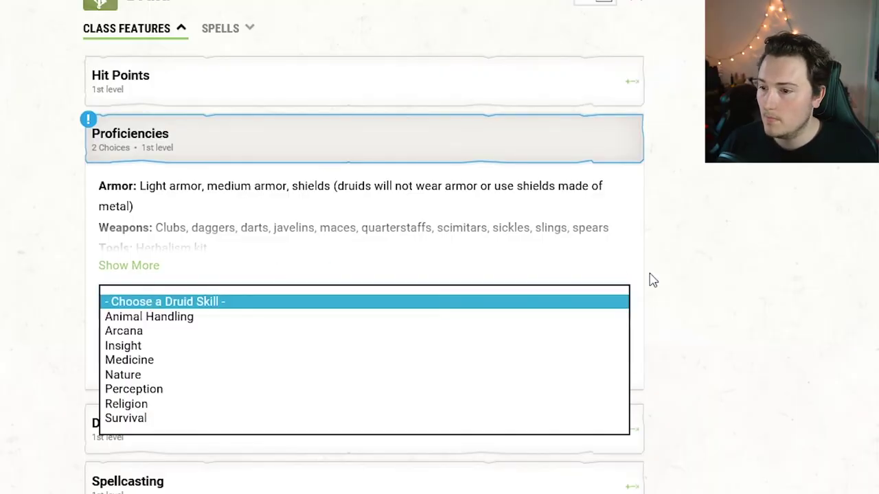
pyautogui.click(134, 346)
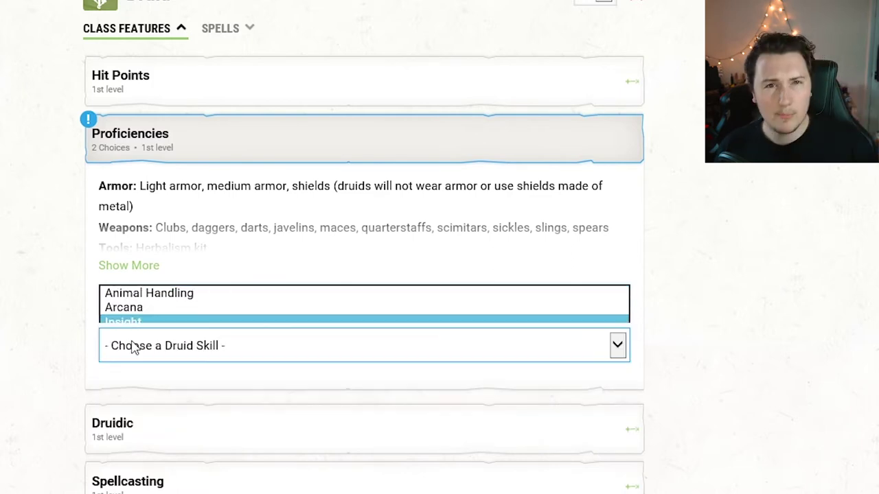
pyautogui.click(178, 345)
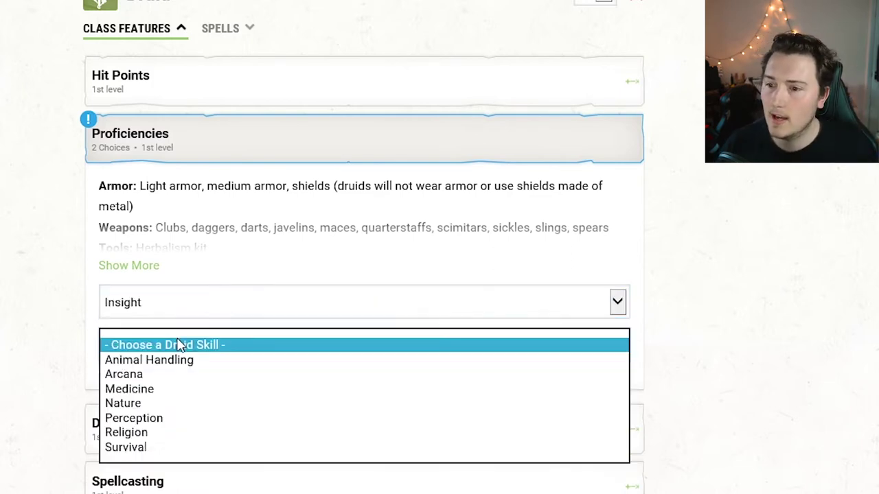
pyautogui.click(157, 419)
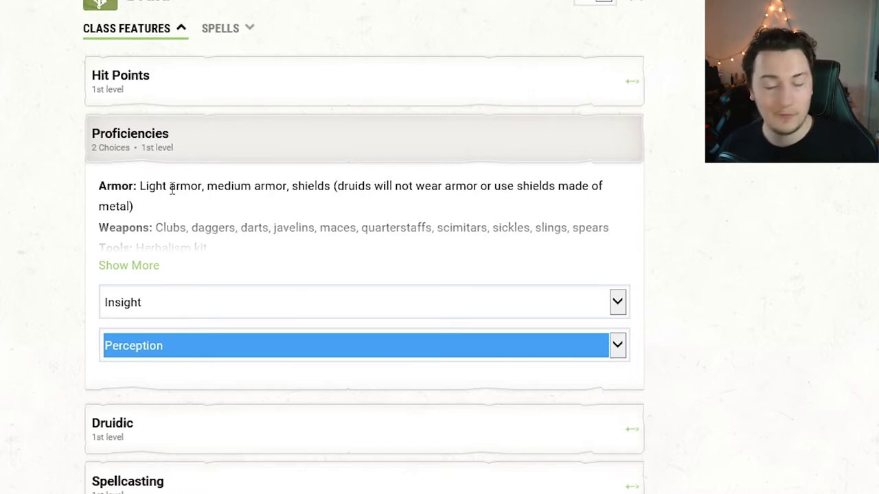
pyautogui.click(155, 156)
# Browse the Druid's known spells and learn the Shillelagh cantrip.
pyautogui.click(234, 31)
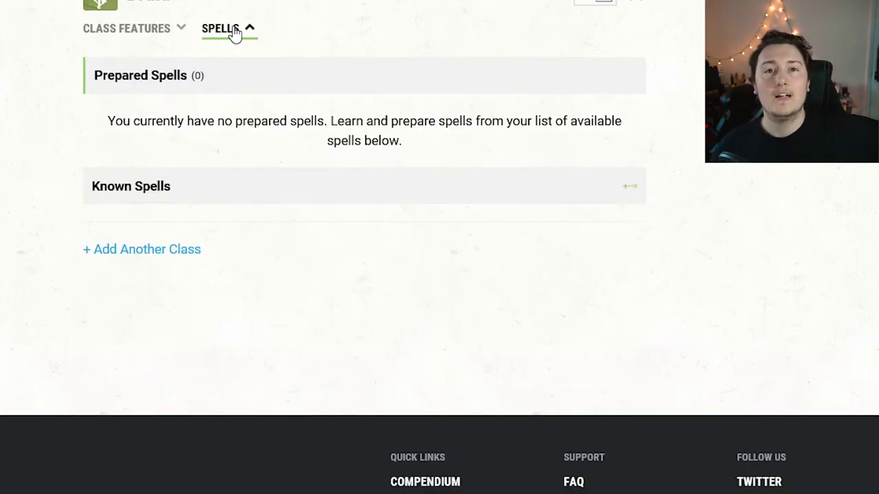
pyautogui.click(227, 180)
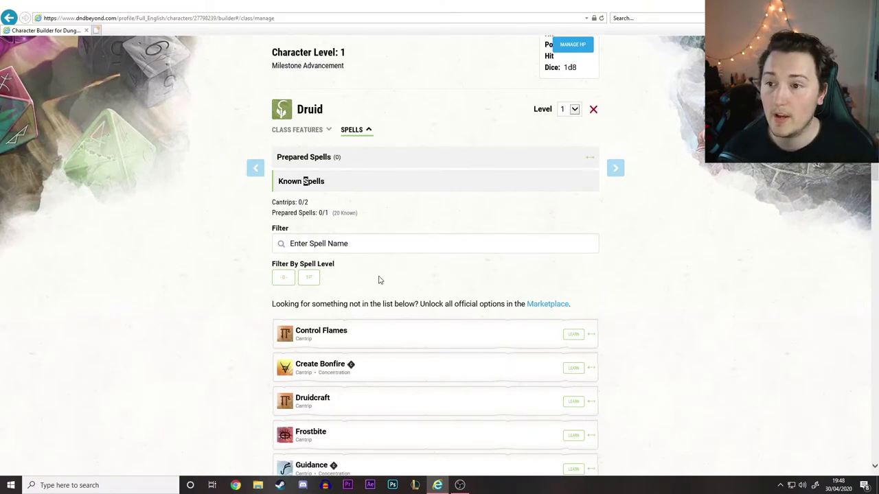
pyautogui.scroll(-3, 377, 282)
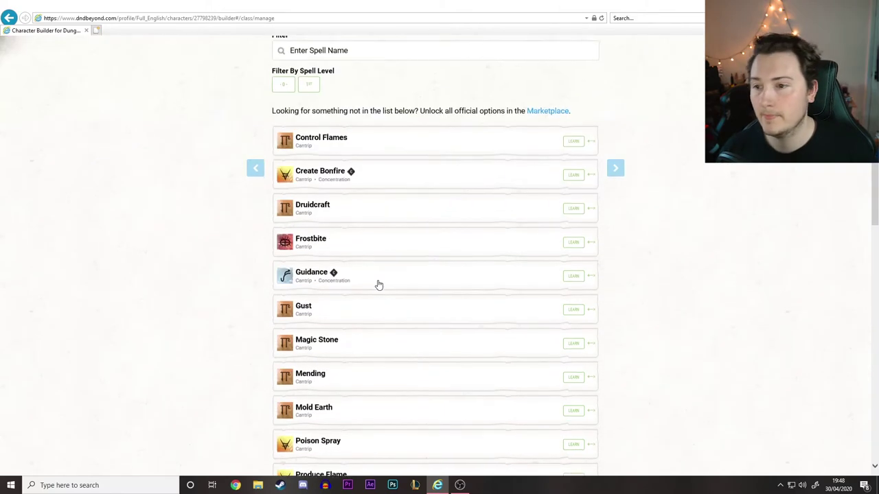
pyautogui.scroll(3, 377, 284)
pyautogui.scroll(-5, 377, 284)
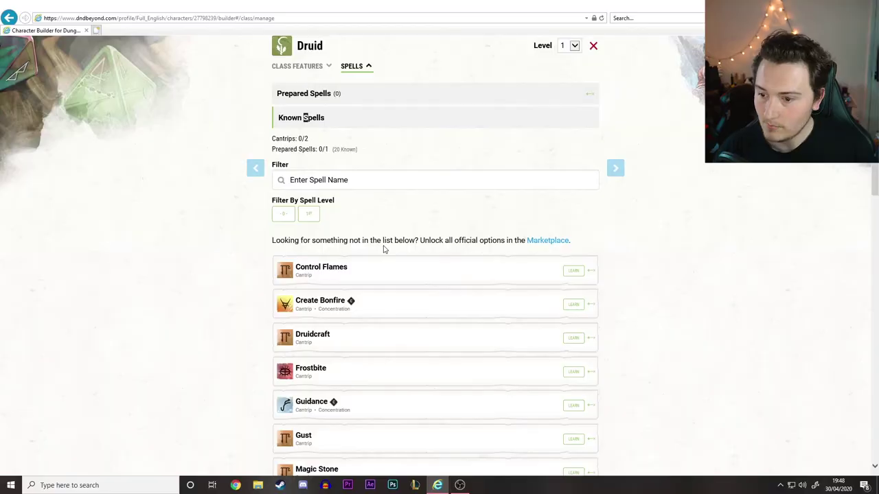
pyautogui.scroll(-5, 392, 298)
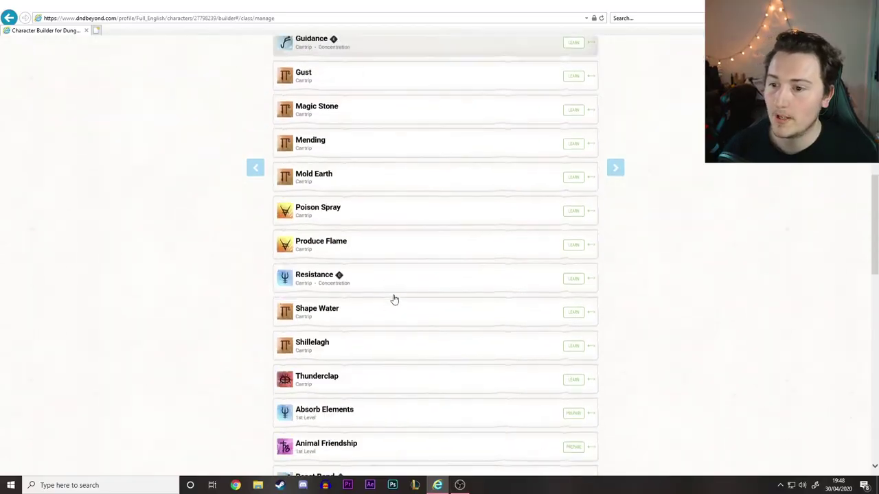
pyautogui.click(573, 315)
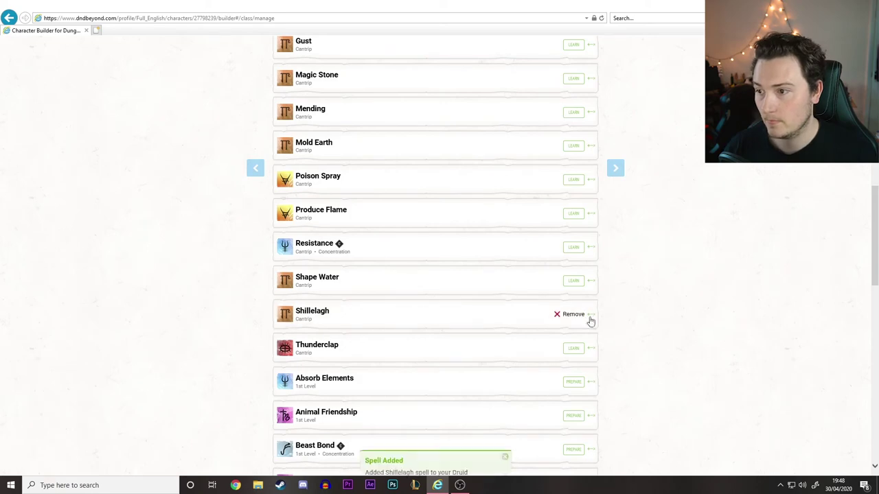
# Read the full description of the Shillelagh cantrip, including casting time, components and effect.
pyautogui.click(415, 319)
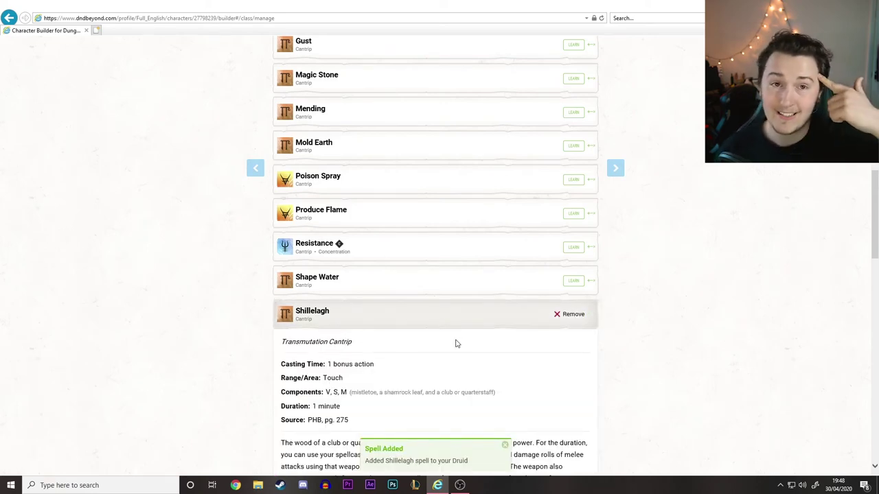
pyautogui.scroll(-2, 455, 343)
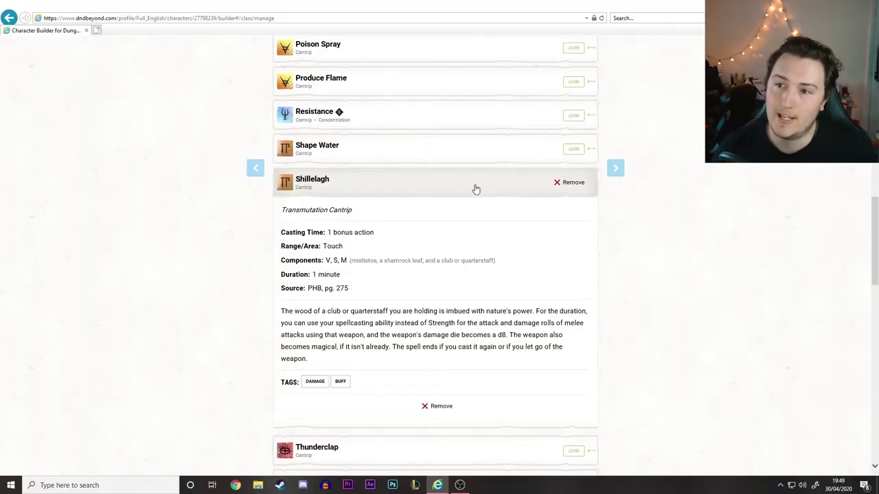
pyautogui.click(476, 189)
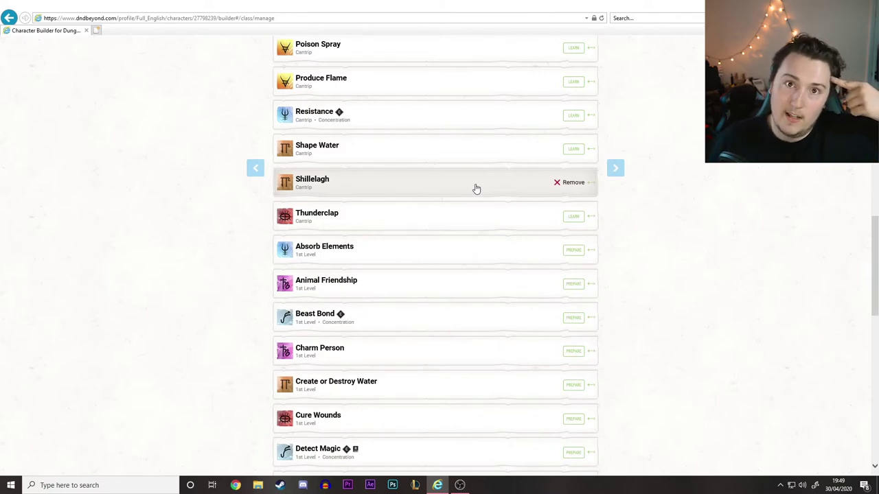
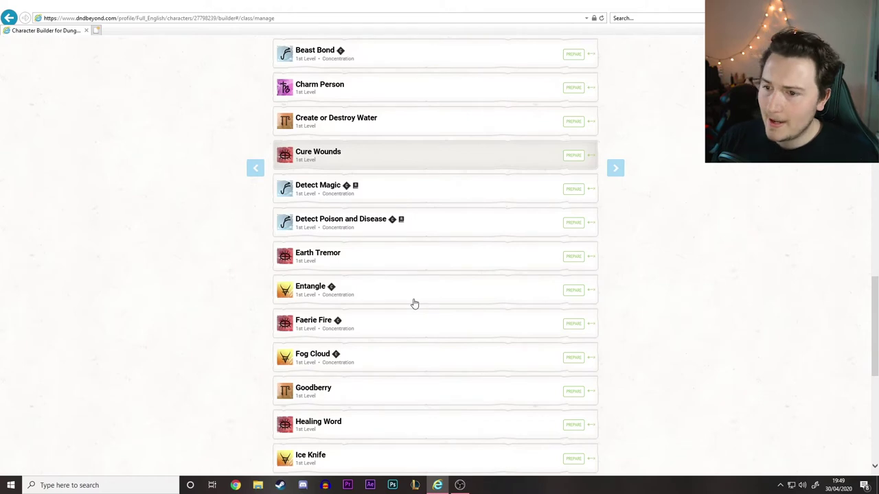
# Filter the Druid spell list by cantrips and by 1st level to compare the available spells.
pyautogui.scroll(15, 419, 300)
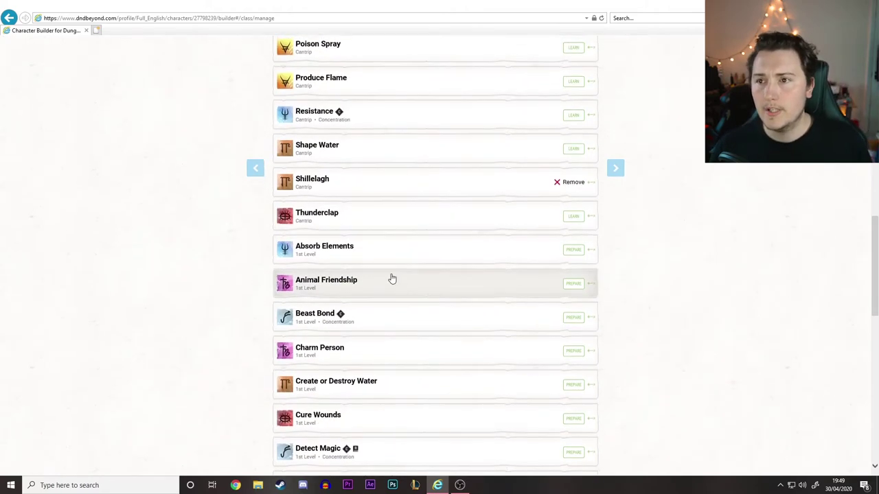
pyautogui.scroll(-4, 350, 224)
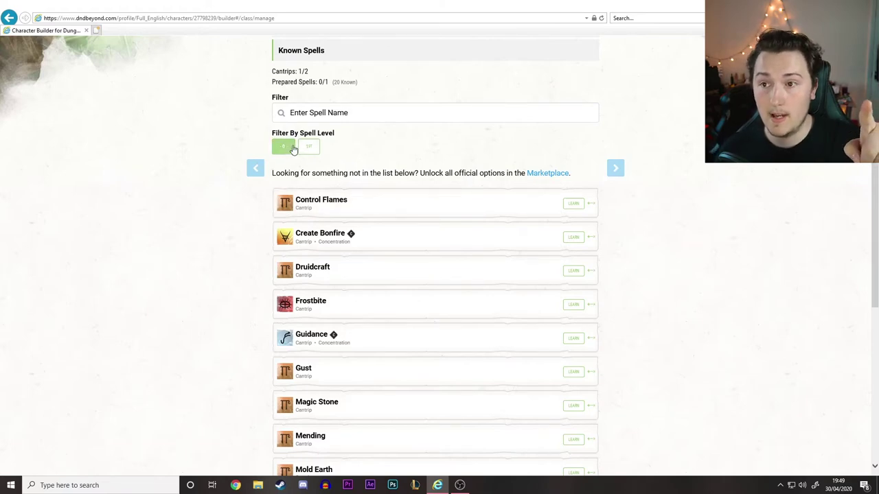
pyautogui.scroll(-6, 382, 222)
pyautogui.scroll(8, 329, 236)
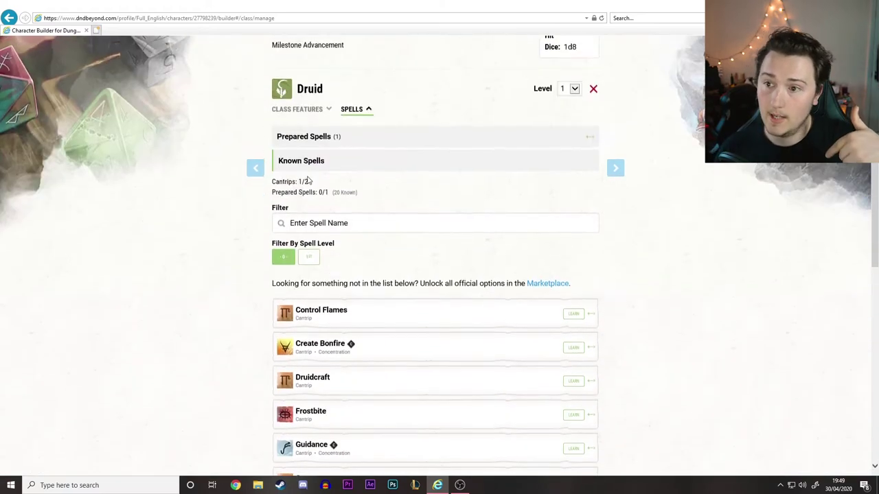
pyautogui.click(310, 261)
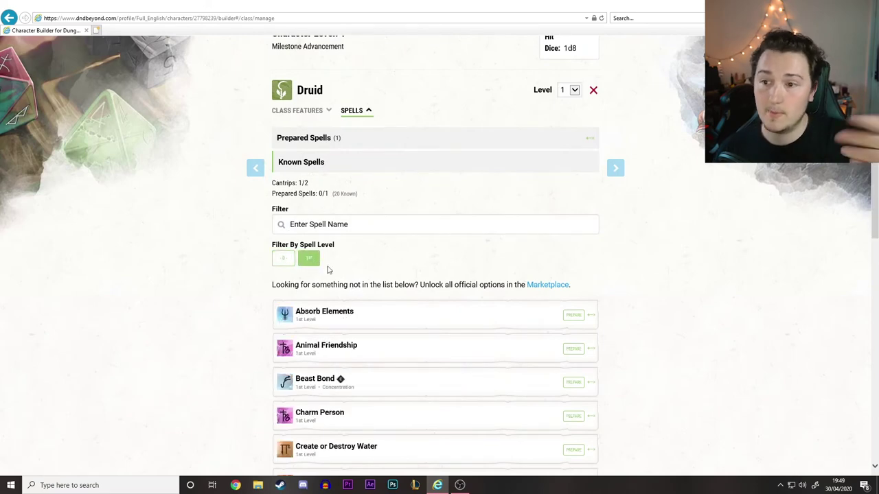
pyautogui.click(309, 259)
pyautogui.click(278, 260)
pyautogui.click(309, 260)
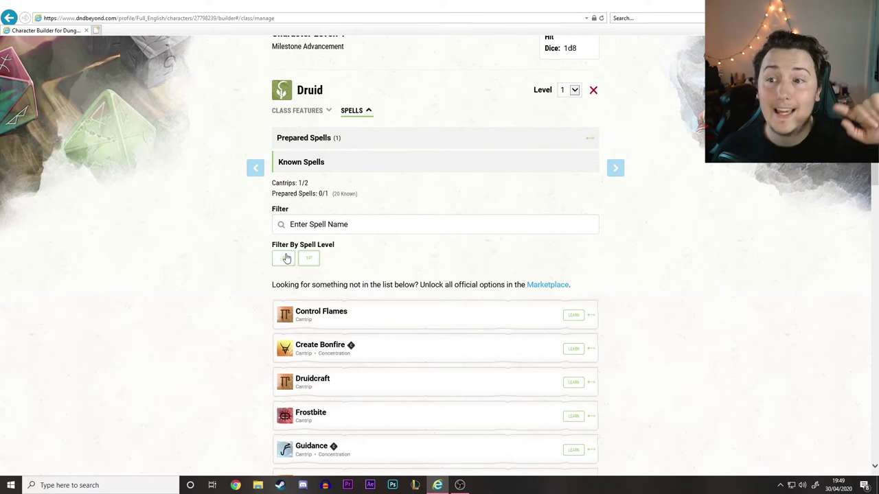
pyautogui.scroll(-8, 432, 224)
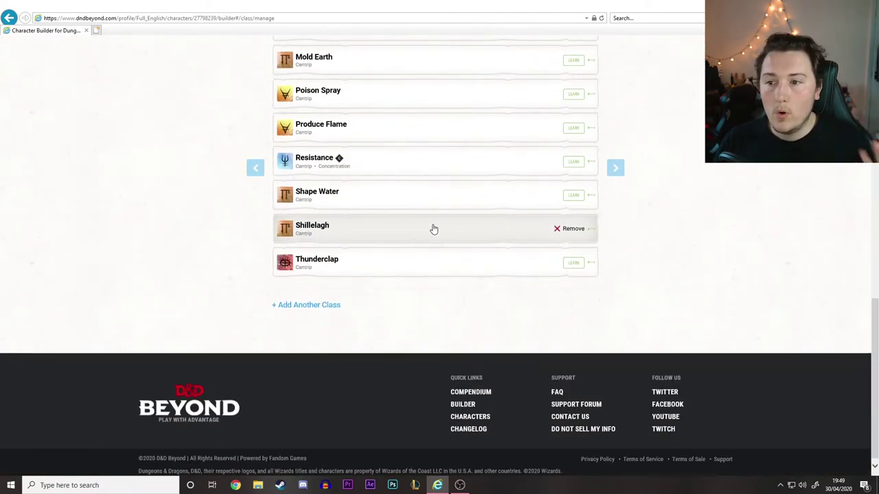
pyautogui.scroll(2, 429, 232)
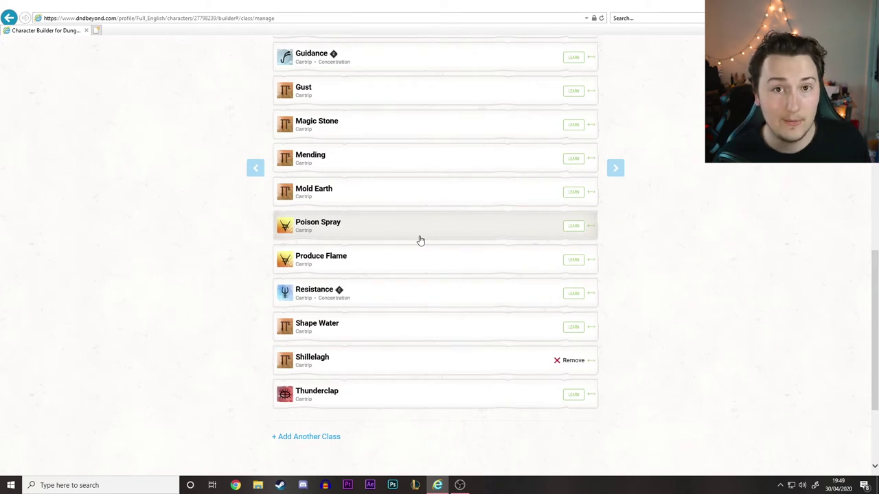
pyautogui.scroll(1, 421, 240)
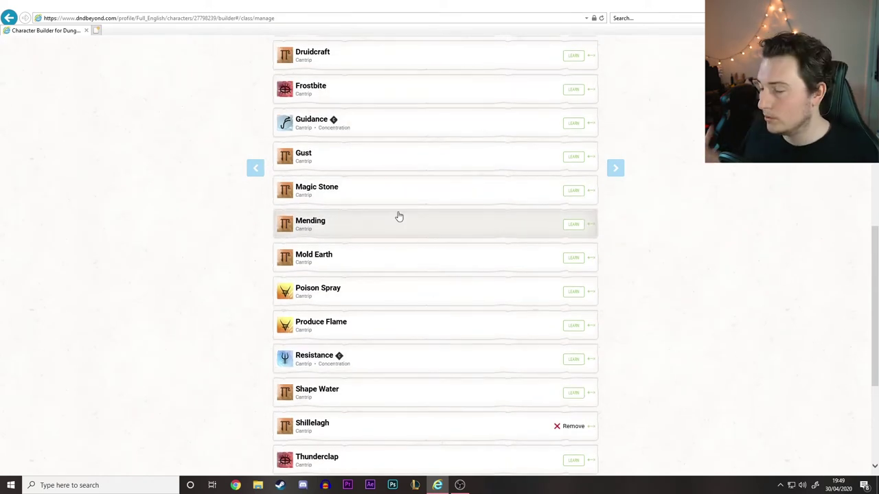
# Read the Guidance cantrip's description and look through the Druid's 1st-level spells.
pyautogui.click(381, 128)
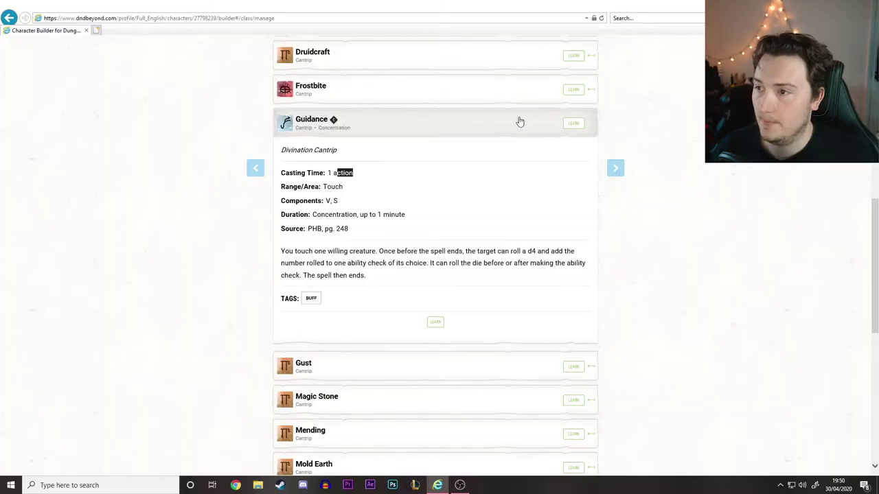
pyautogui.click(552, 123)
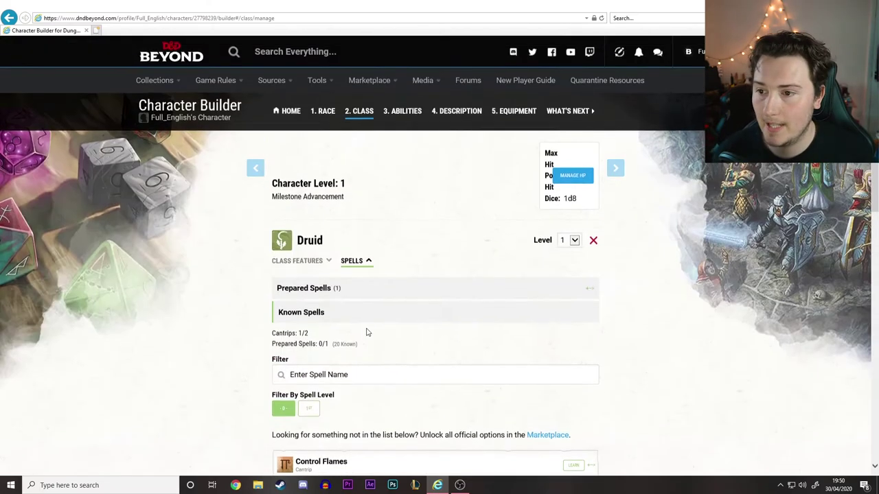
pyautogui.scroll(-2, 367, 332)
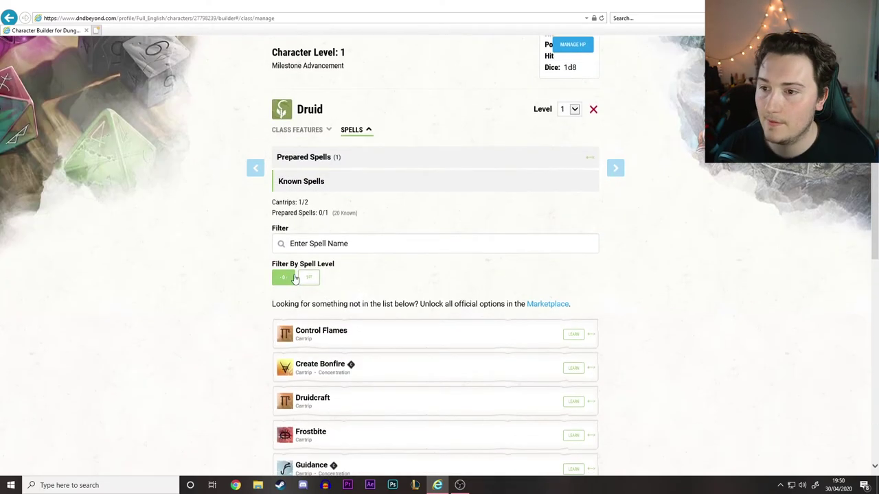
pyautogui.click(308, 280)
pyautogui.scroll(-4, 337, 268)
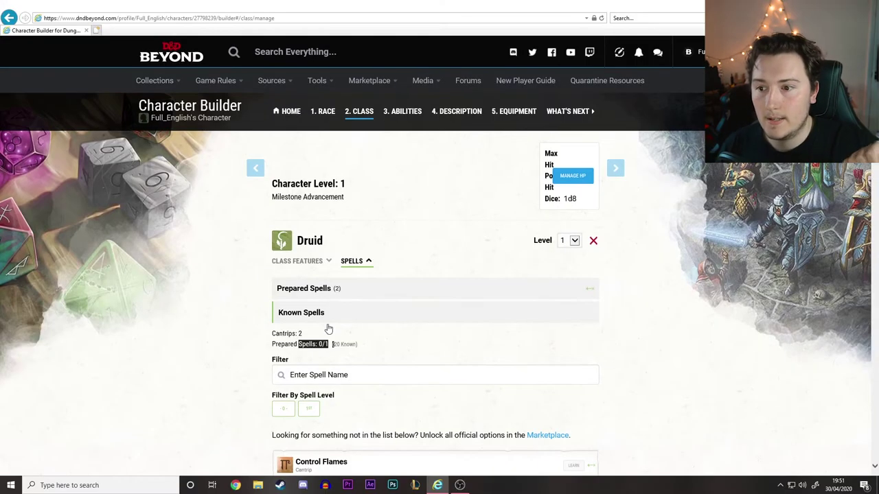
# Go to the ability scores page and compare the Standard Array and Manual generation methods.
pyautogui.click(403, 115)
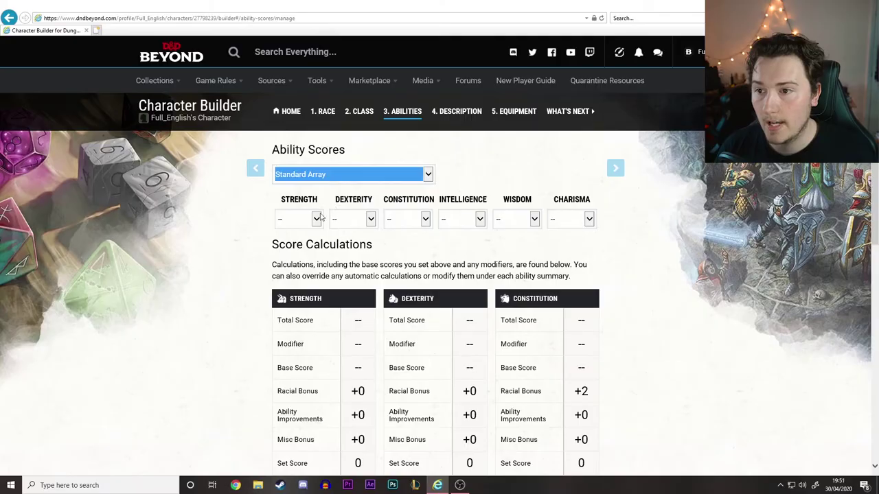
pyautogui.click(317, 219)
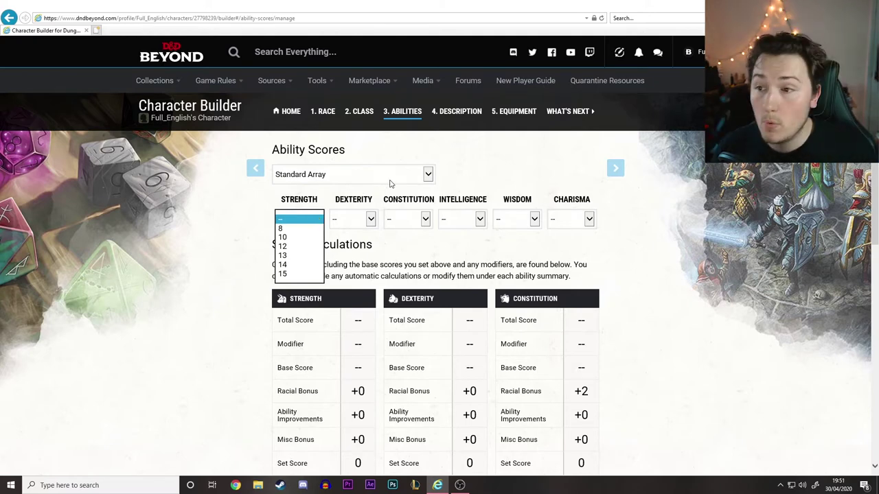
pyautogui.click(428, 174)
pyautogui.click(344, 190)
pyautogui.press('Tab')
pyautogui.press('Tab')
# Switch the ability score generation method to Point Buy and look at the point costs of the Dexterity scores.
pyautogui.click(412, 176)
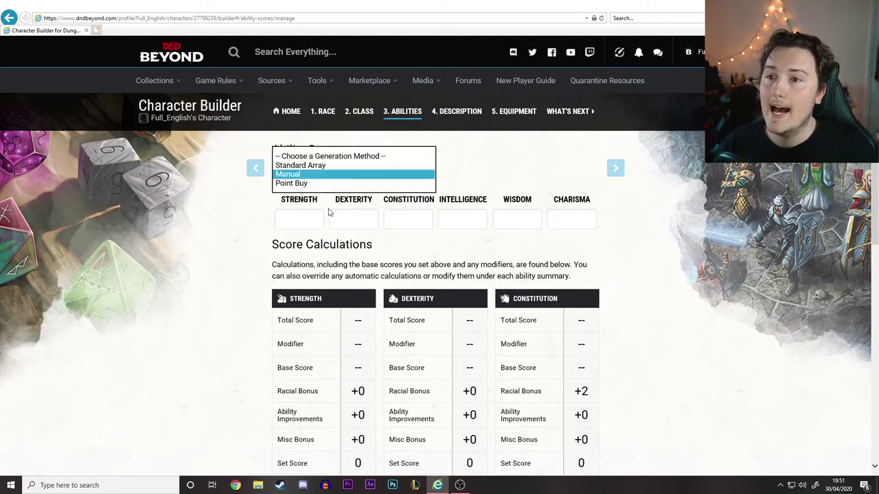
pyautogui.click(299, 183)
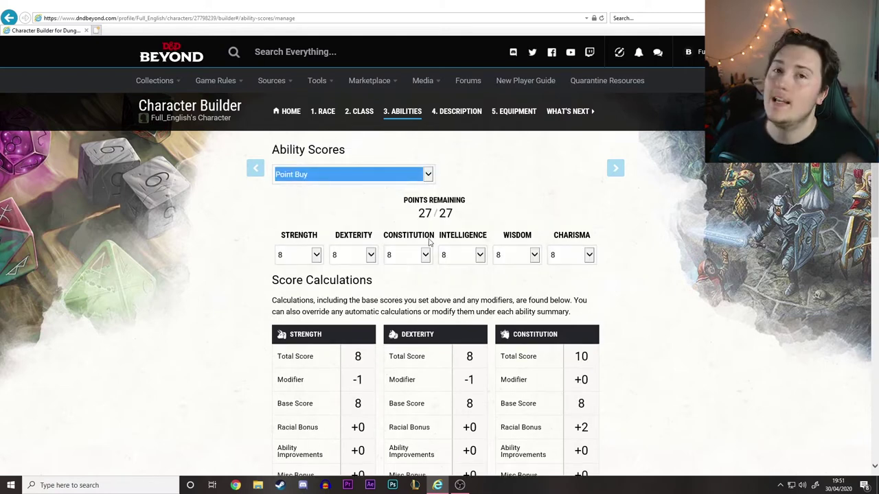
pyautogui.click(371, 255)
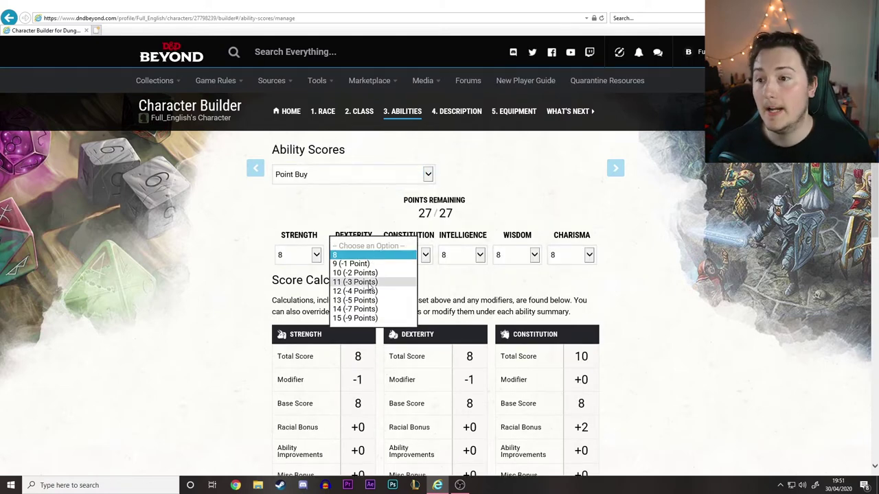
pyautogui.moveTo(415, 220); pyautogui.dragTo(442, 218)
pyautogui.click(364, 256)
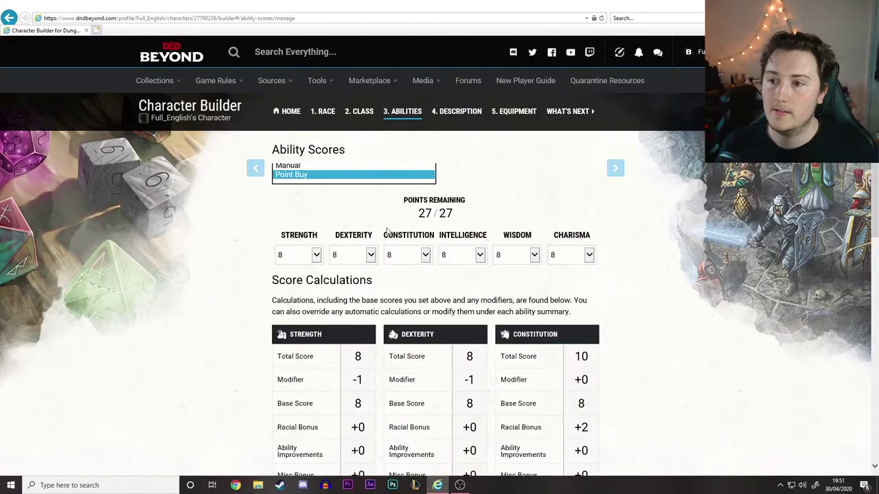
pyautogui.click(295, 174)
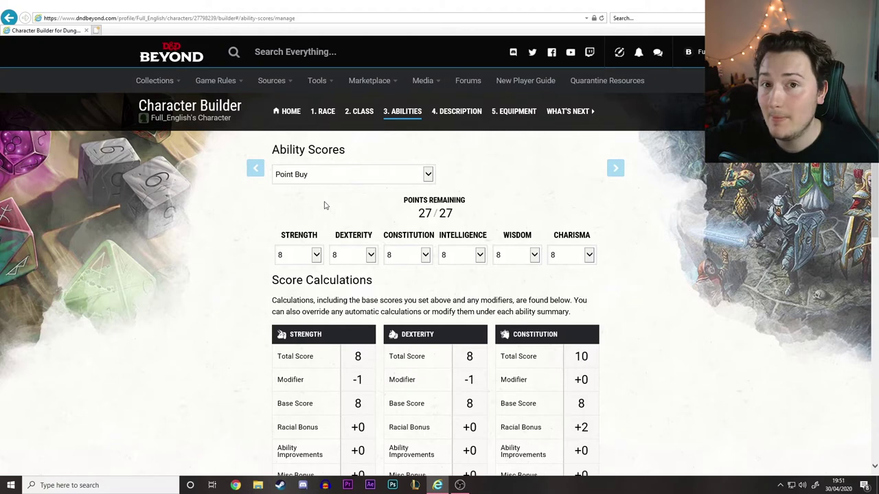
# Choose the Standard Array generation method and assign 15 to Wisdom and 8 to Charisma.
pyautogui.click(353, 175)
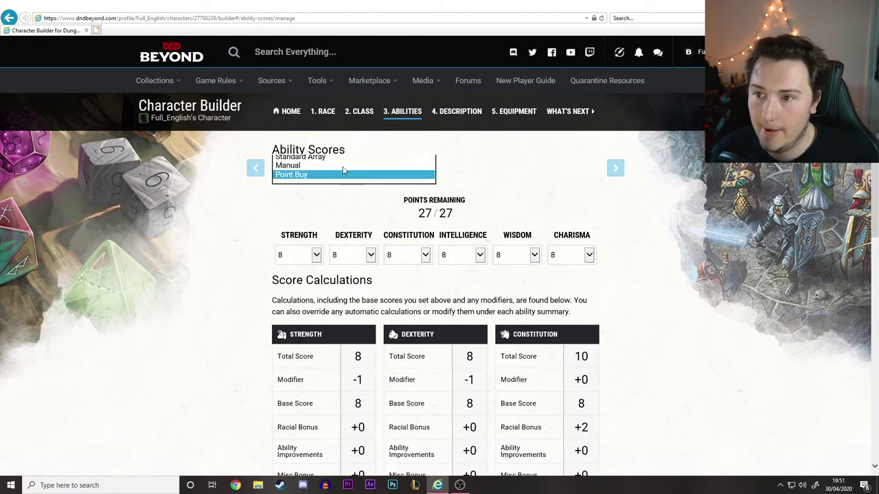
pyautogui.click(299, 155)
pyautogui.scroll(-1, 425, 220)
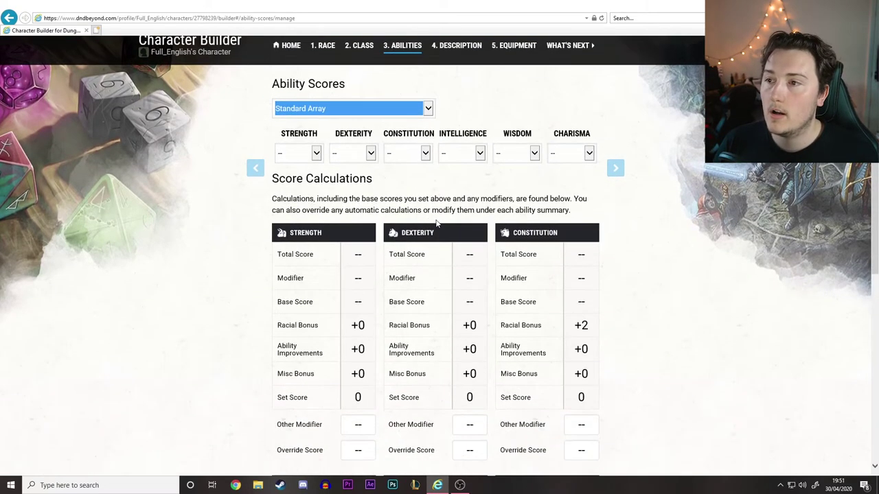
pyautogui.click(517, 154)
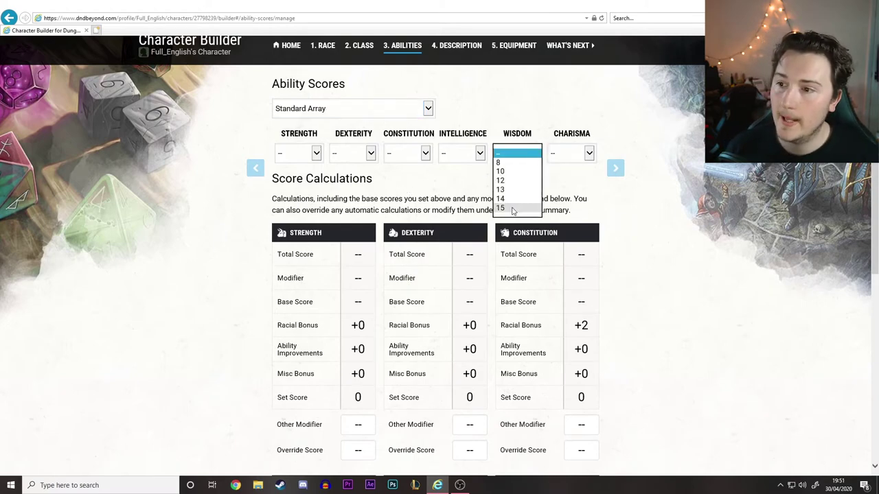
pyautogui.scroll(-5, 663, 233)
pyautogui.scroll(6, 479, 200)
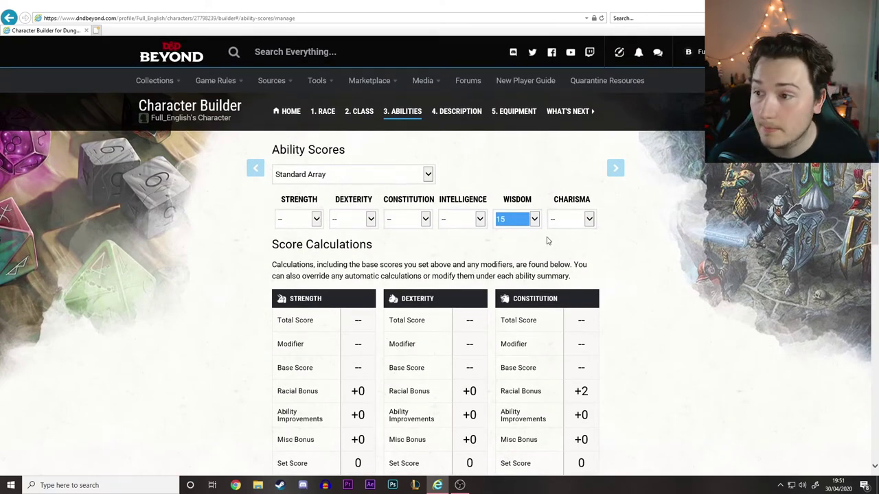
pyautogui.scroll(-3, 547, 241)
pyautogui.scroll(-3, 484, 268)
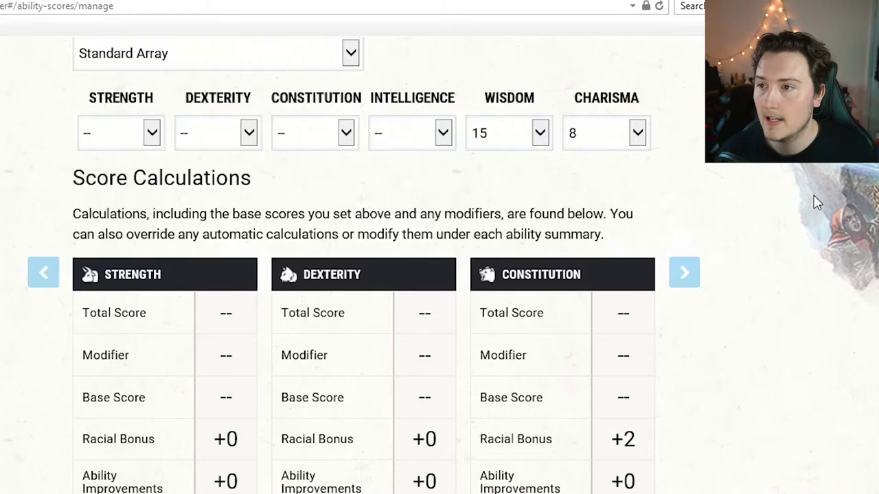
# Assign 14 to Constitution, 12 to Dexterity, 10 to Intelligence and 13 to Strength.
pyautogui.click(331, 130)
pyautogui.click(311, 197)
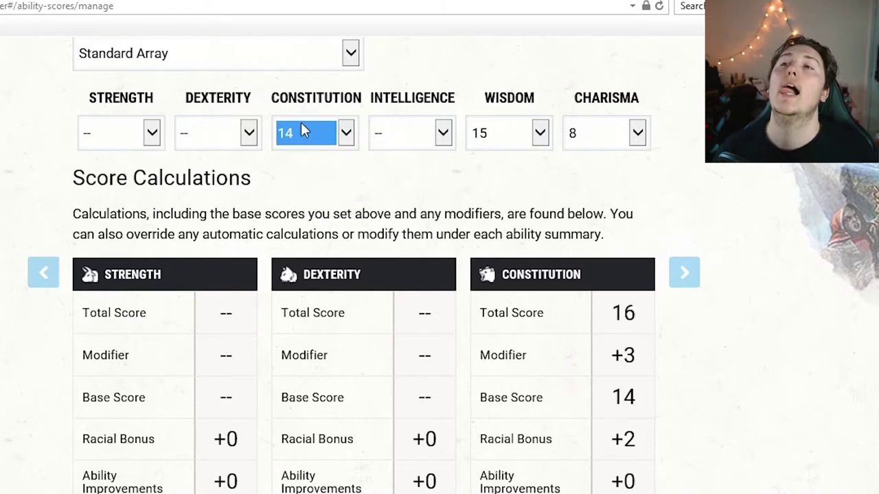
pyautogui.click(225, 134)
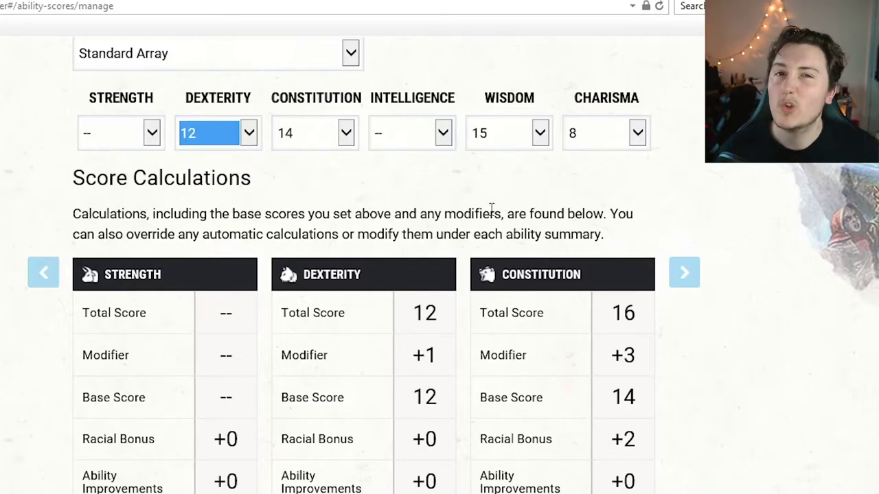
pyautogui.click(438, 144)
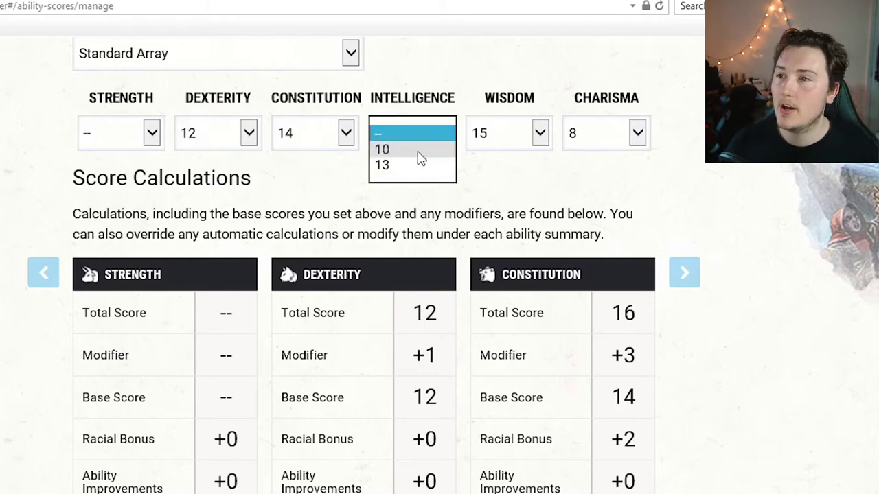
pyautogui.click(420, 149)
pyautogui.click(146, 146)
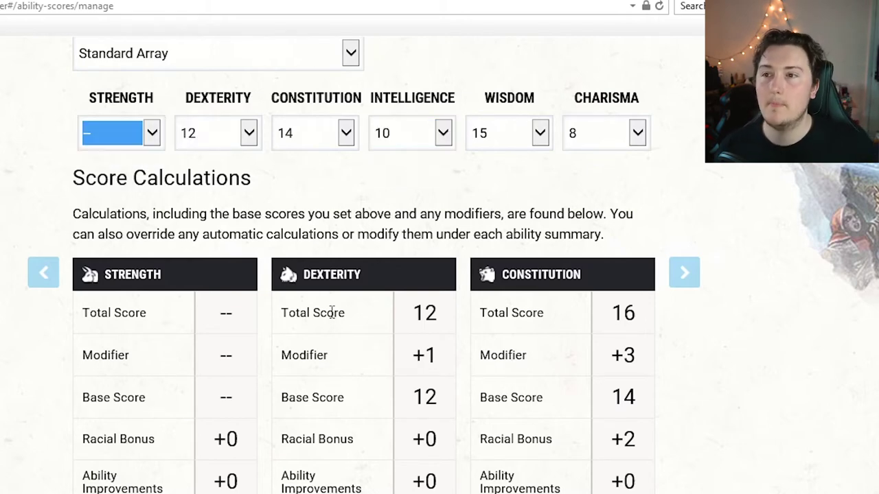
pyautogui.click(108, 151)
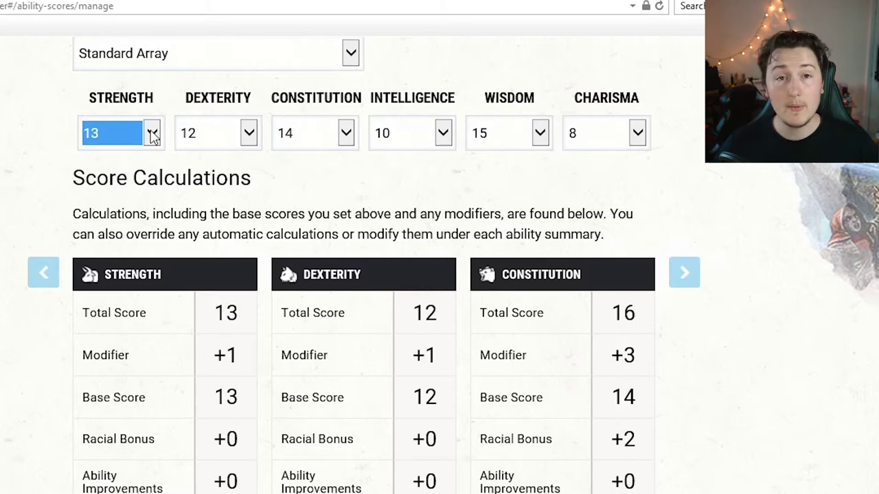
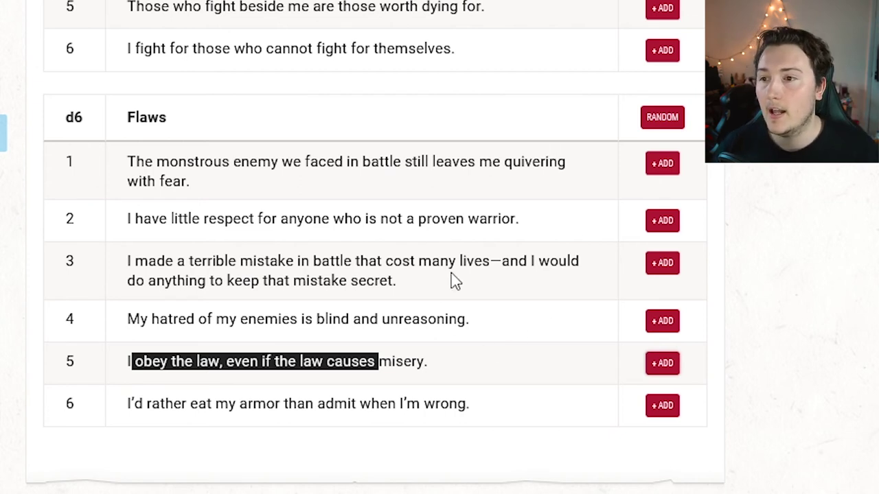
# Read through the suggested flaws of the Soldier background.
pyautogui.moveTo(129, 404); pyautogui.dragTo(363, 403)
pyautogui.click(519, 440)
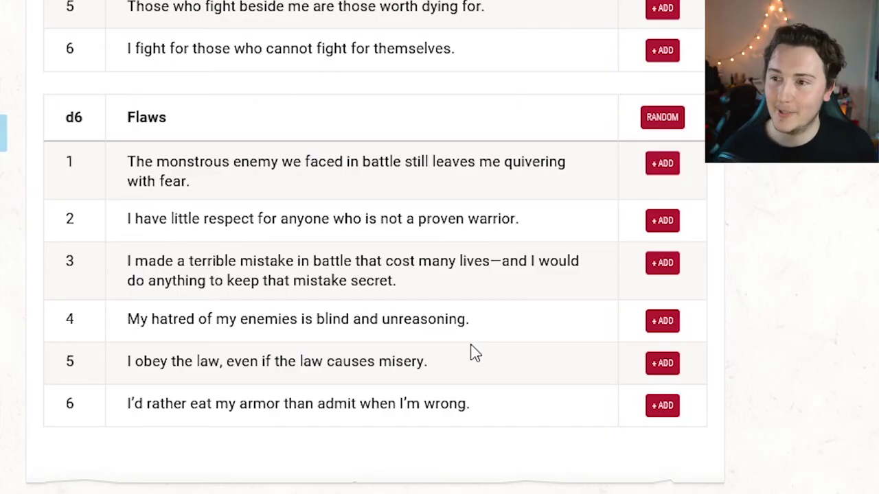
pyautogui.moveTo(170, 218); pyautogui.dragTo(285, 231)
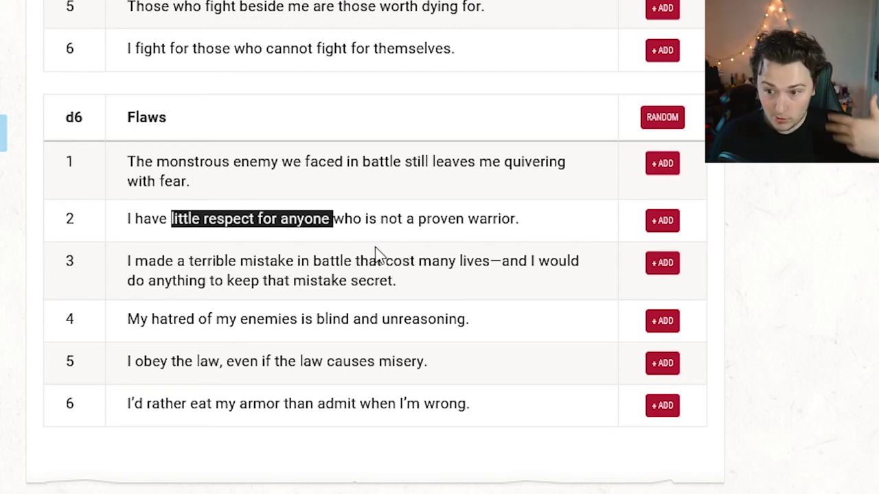
# Expand the personal characteristics and character details, set the alignment to Neutral Good and read its description.
pyautogui.scroll(-6, 379, 275)
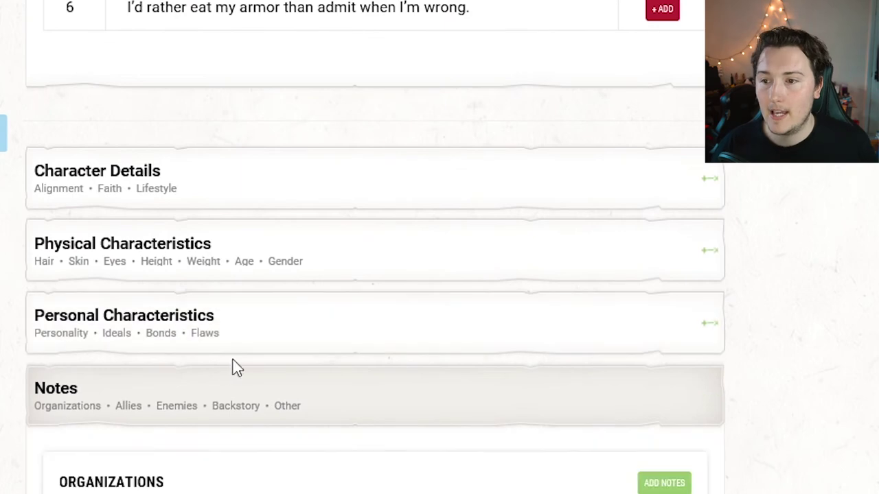
pyautogui.click(225, 345)
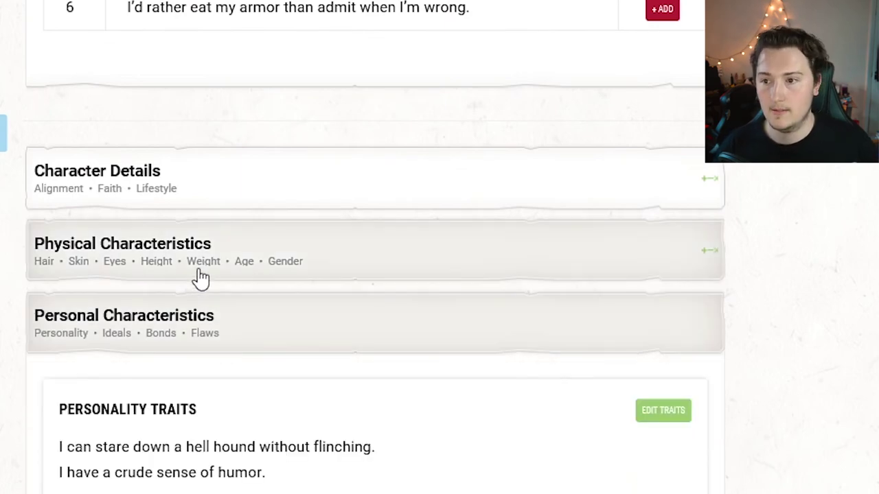
pyautogui.click(197, 273)
pyautogui.click(208, 261)
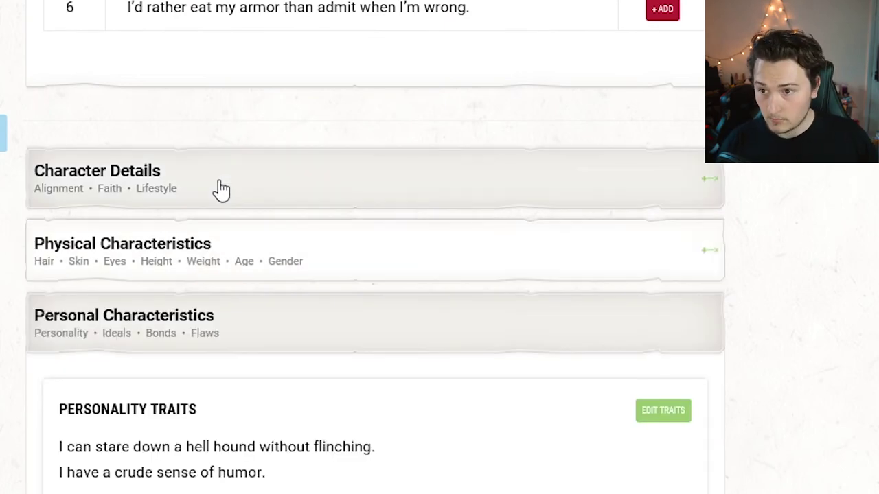
pyautogui.click(220, 191)
pyautogui.click(215, 276)
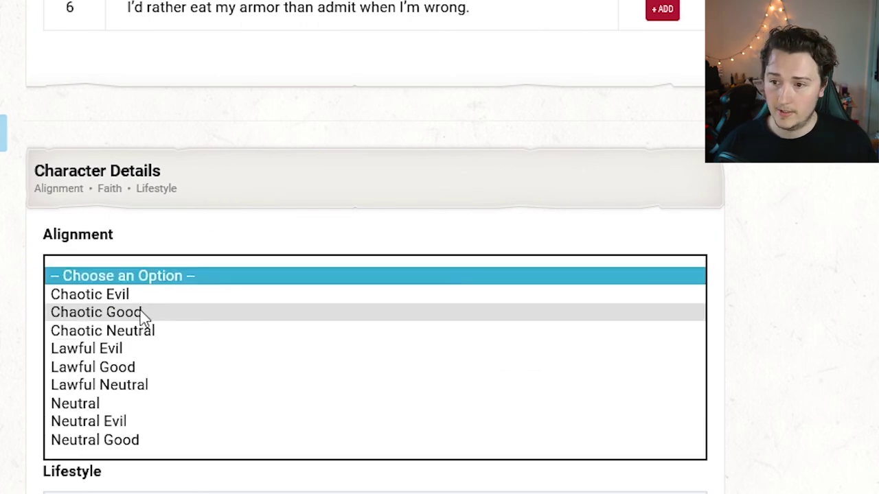
pyautogui.click(137, 438)
pyautogui.click(228, 185)
pyautogui.click(228, 185)
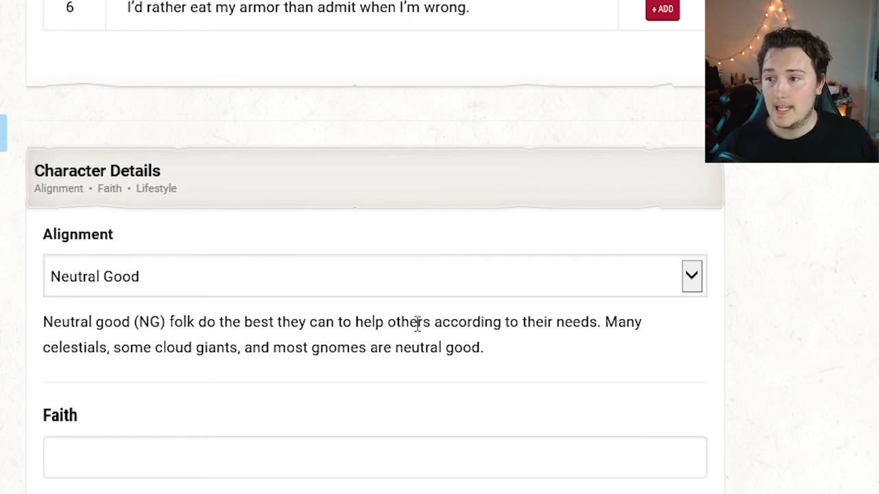
pyautogui.moveTo(388, 321); pyautogui.dragTo(637, 332)
pyautogui.click(582, 363)
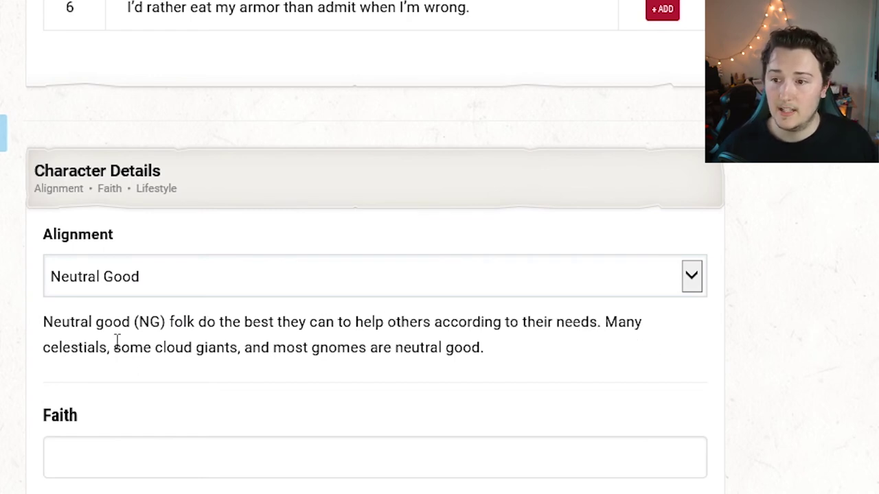
pyautogui.moveTo(164, 347); pyautogui.dragTo(195, 348)
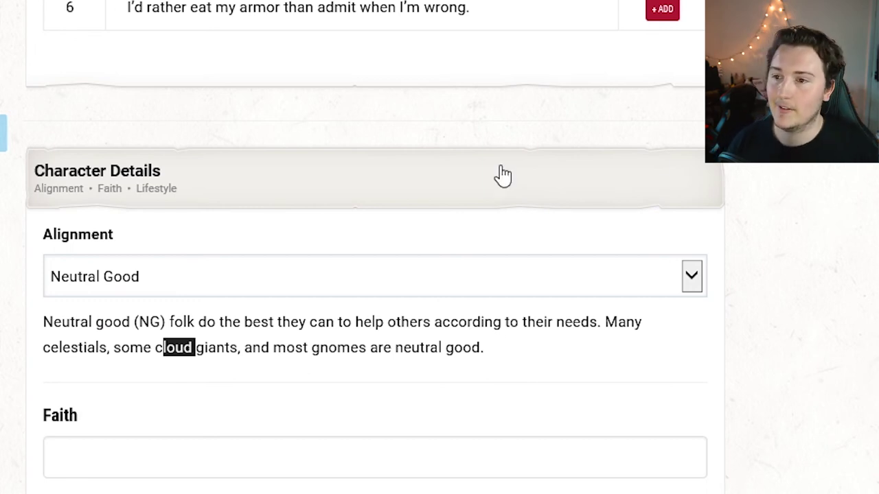
# Switch the alignment to Lawful Evil to read its description, and set it back to Neutral Good.
pyautogui.click(563, 280)
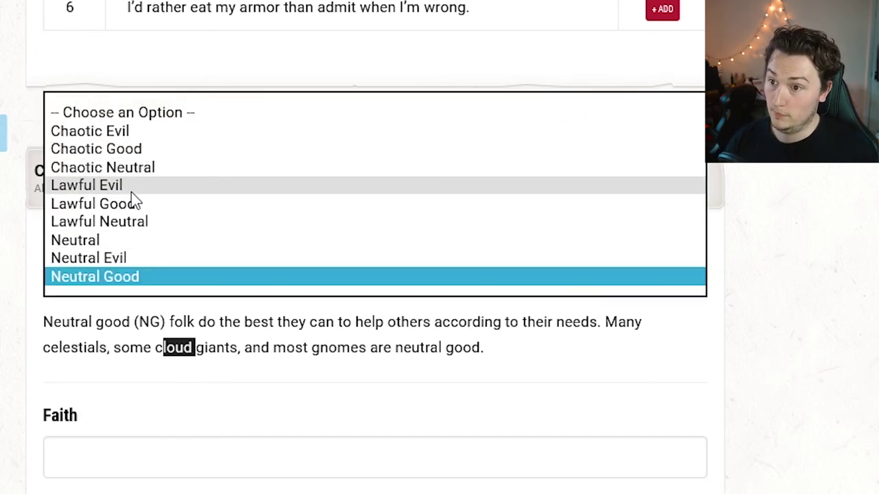
pyautogui.click(134, 187)
pyautogui.click(213, 347)
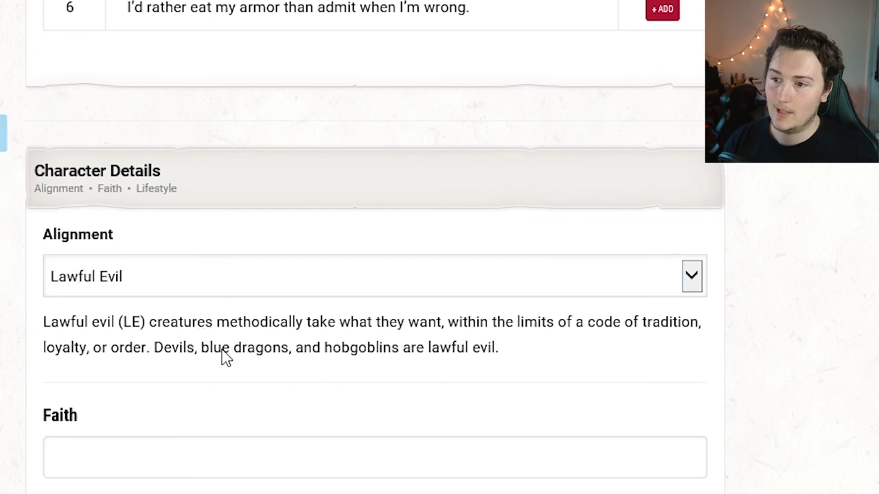
pyautogui.click(563, 268)
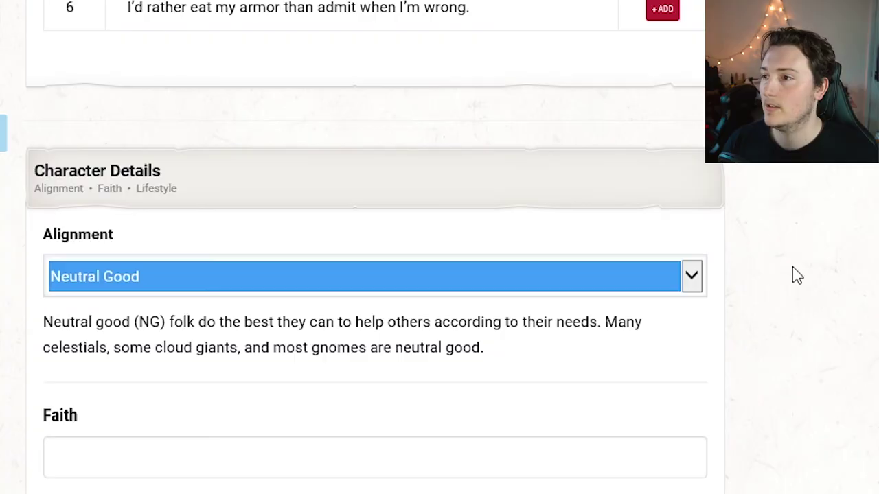
# Go to the equipment page and choose equipment instead of gold as the starting equipment.
pyautogui.scroll(20, 793, 274)
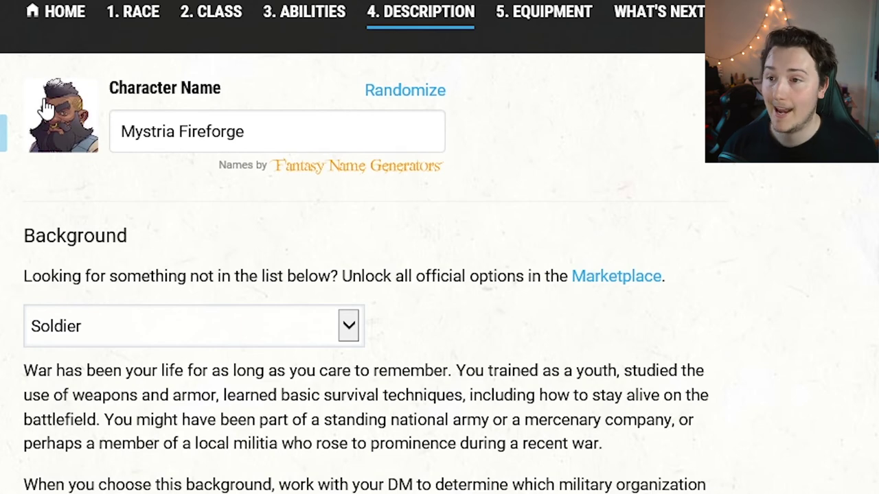
pyautogui.click(544, 12)
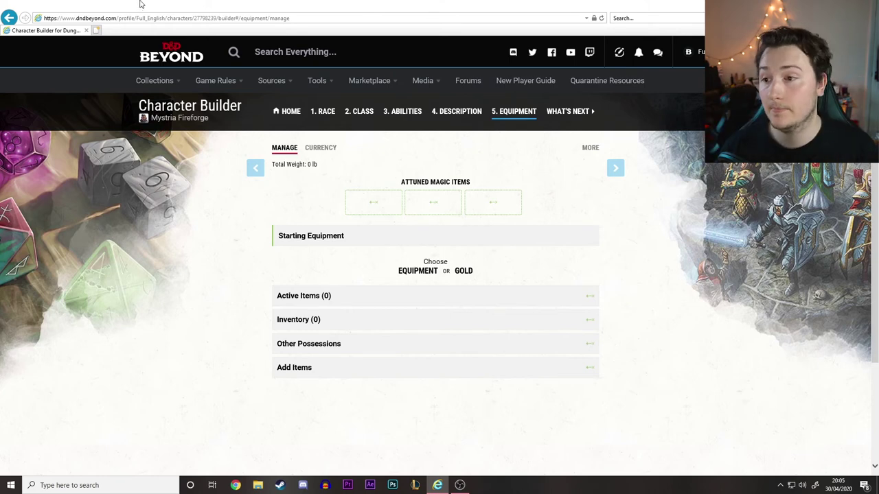
pyautogui.click(411, 275)
pyautogui.scroll(-2, 409, 280)
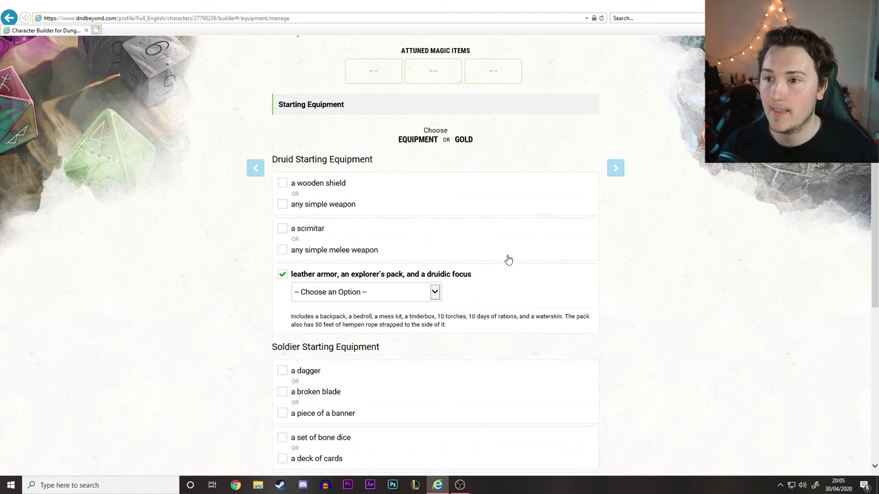
# Choose a wooden shield, a Club as the simple melee weapon and a Totem as the druidic focus for the Druid starting equipment.
pyautogui.click(294, 185)
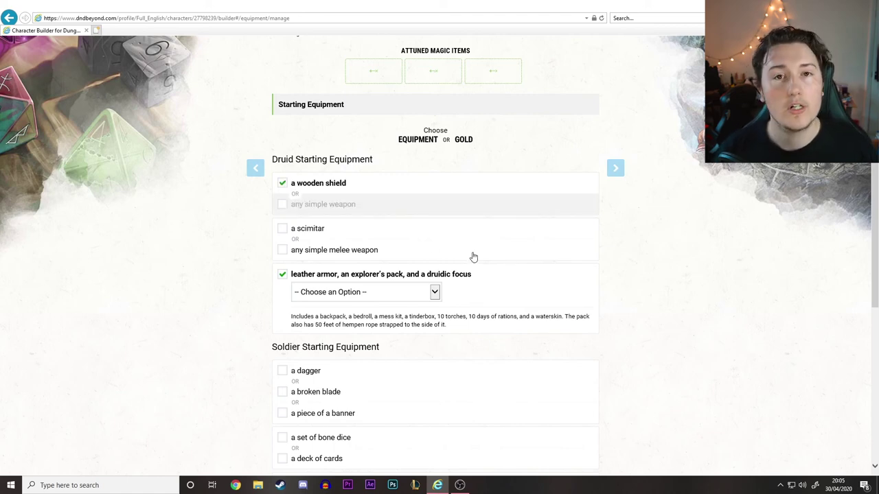
pyautogui.click(281, 250)
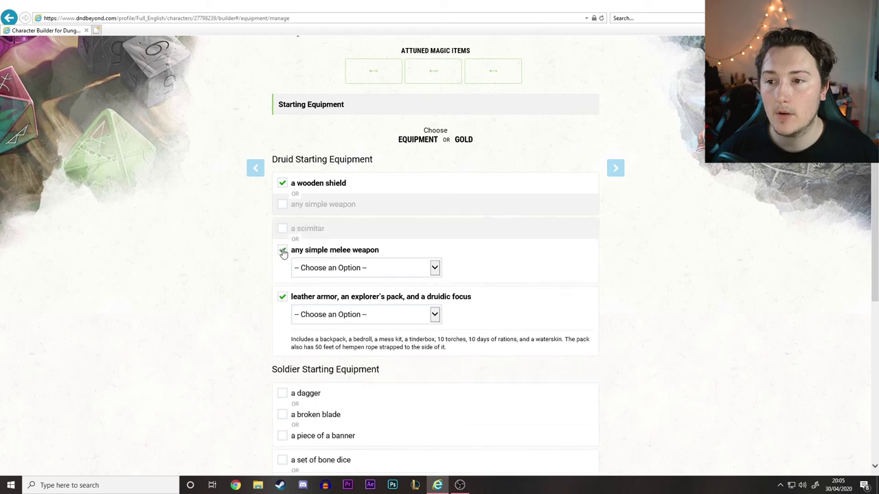
pyautogui.click(335, 269)
pyautogui.click(334, 278)
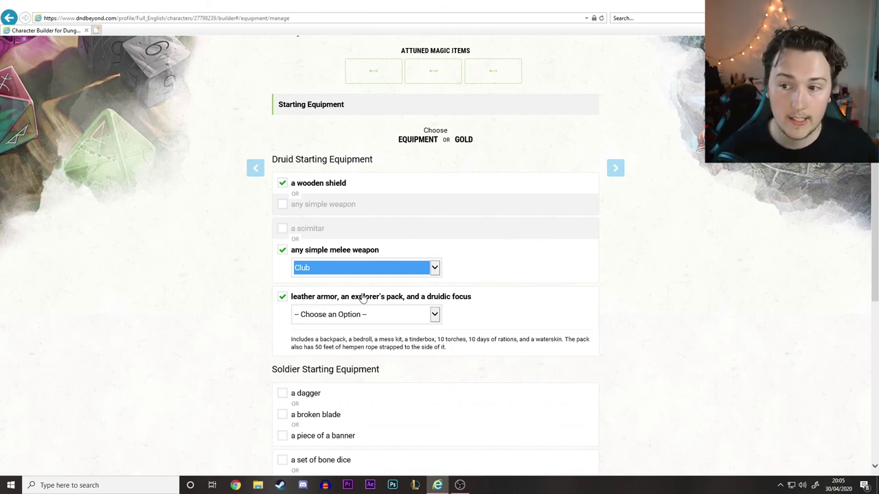
pyautogui.click(435, 317)
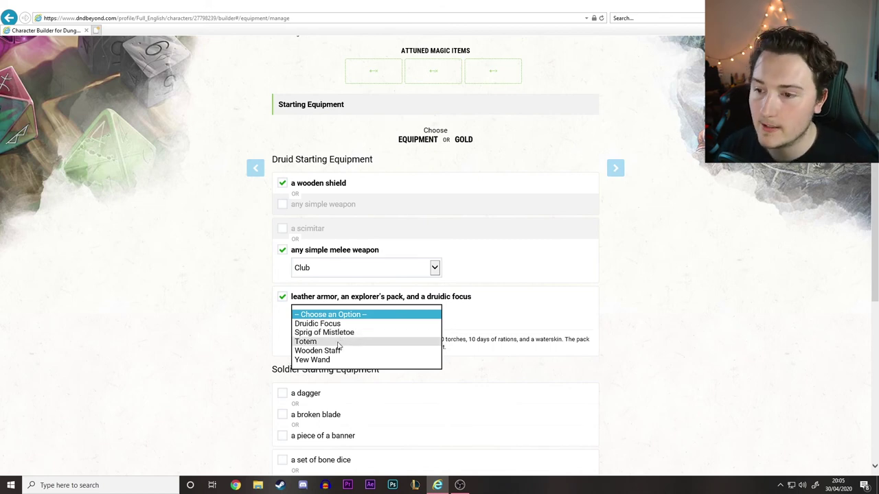
pyautogui.click(338, 343)
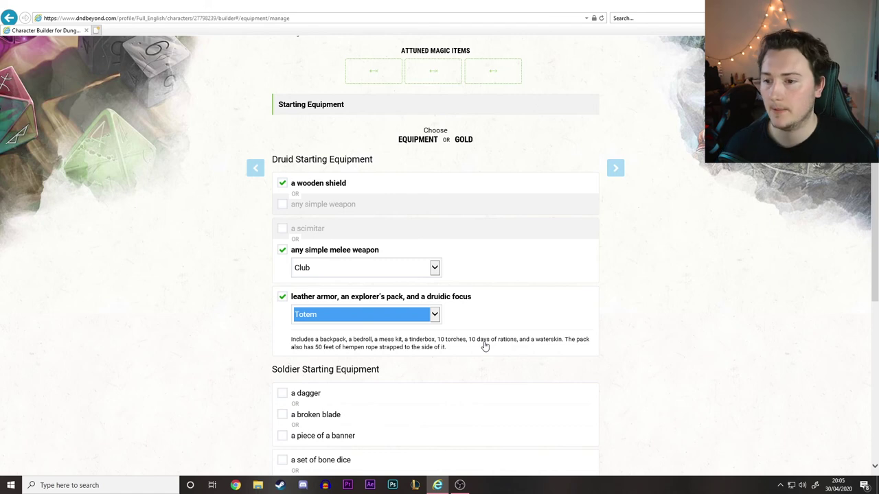
# Look through the Soldier starting equipment, check the Soldier background on the description page, and return to the equipment page.
pyautogui.scroll(-3, 484, 345)
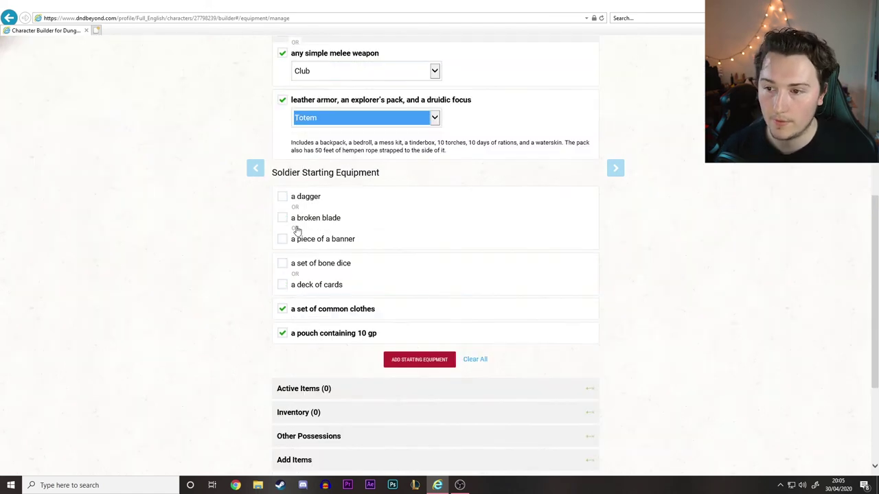
pyautogui.scroll(5, 295, 296)
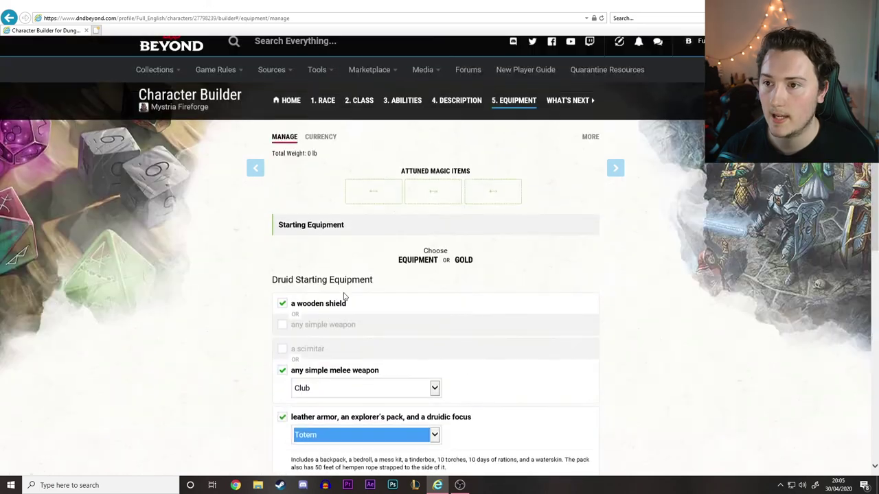
pyautogui.click(451, 120)
pyautogui.scroll(-3, 384, 251)
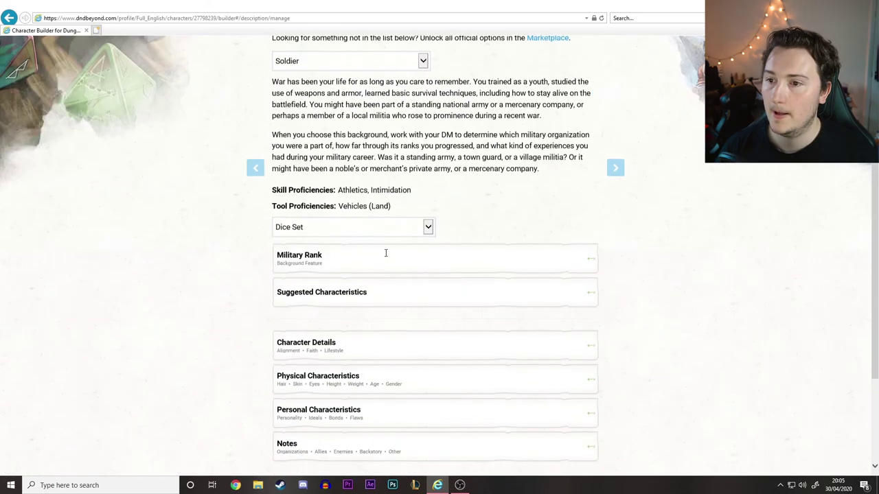
pyautogui.scroll(5, 268, 234)
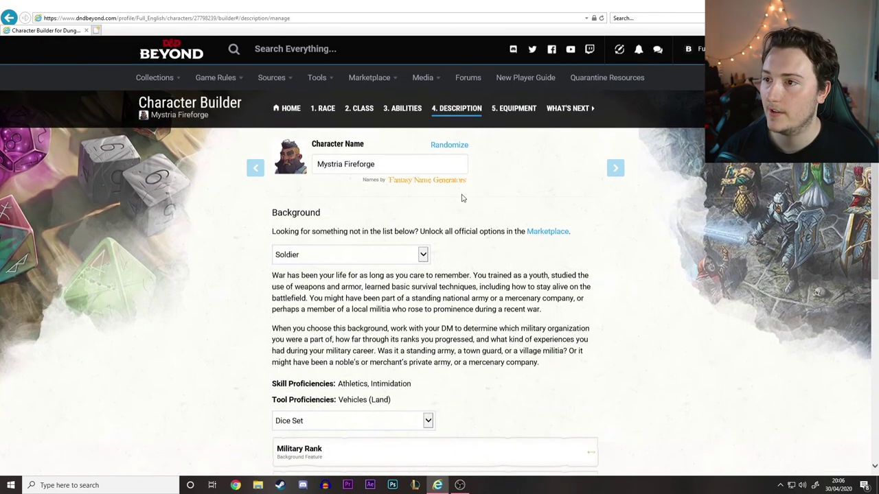
pyautogui.click(524, 112)
pyautogui.scroll(-5, 481, 226)
pyautogui.scroll(2, 433, 230)
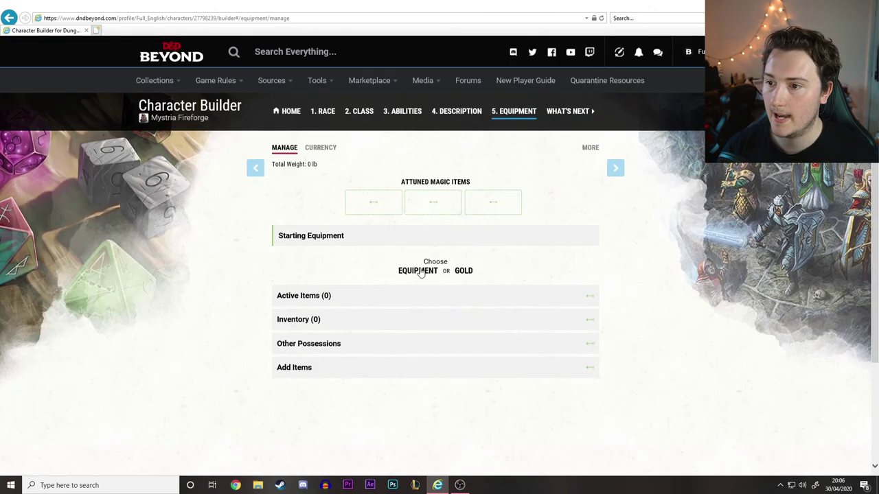
# Choose equipment instead of gold again and select a set of bone dice in the Soldier starting equipment.
pyautogui.click(418, 271)
pyautogui.scroll(-4, 405, 308)
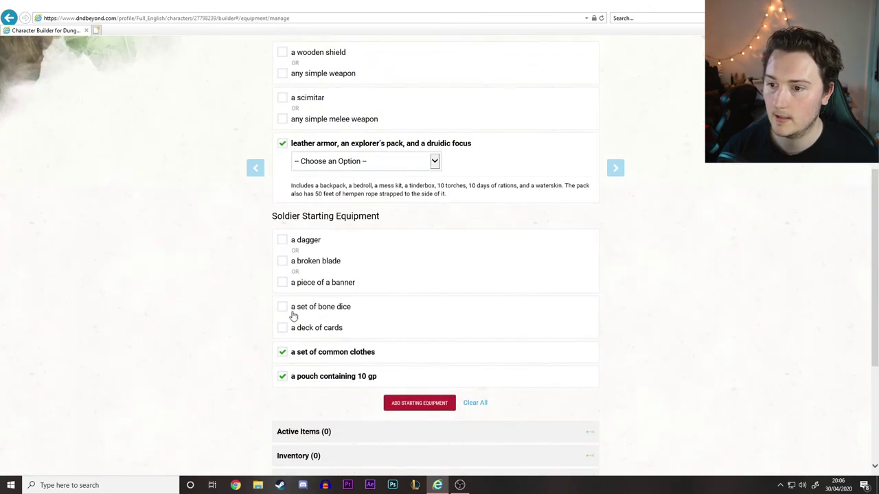
pyautogui.click(292, 313)
pyautogui.scroll(1, 449, 328)
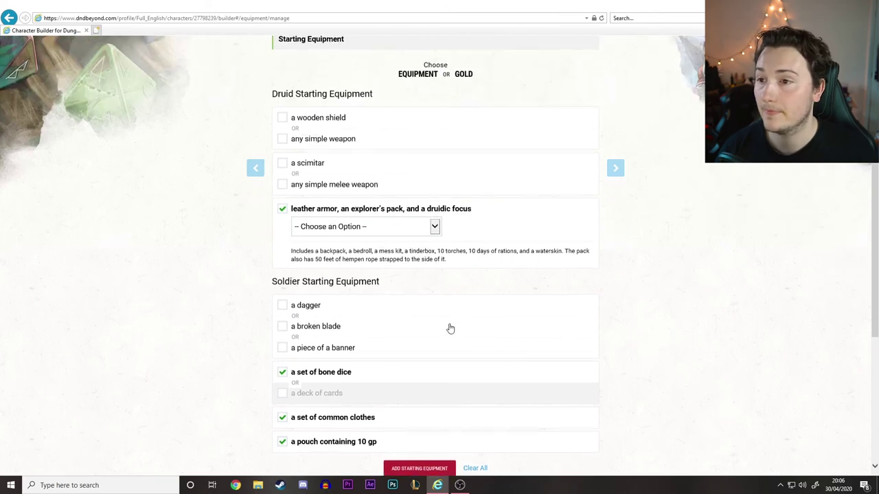
# Select the wooden shield, a Club as the simple melee weapon and a Totem as the druidic focus in the Druid starting equipment.
pyautogui.click(299, 129)
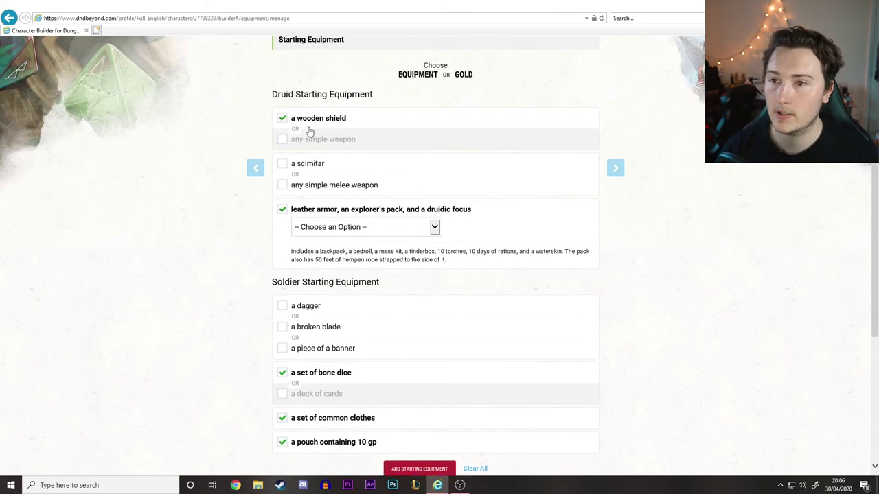
pyautogui.click(284, 185)
pyautogui.click(364, 203)
pyautogui.click(330, 212)
pyautogui.click(334, 247)
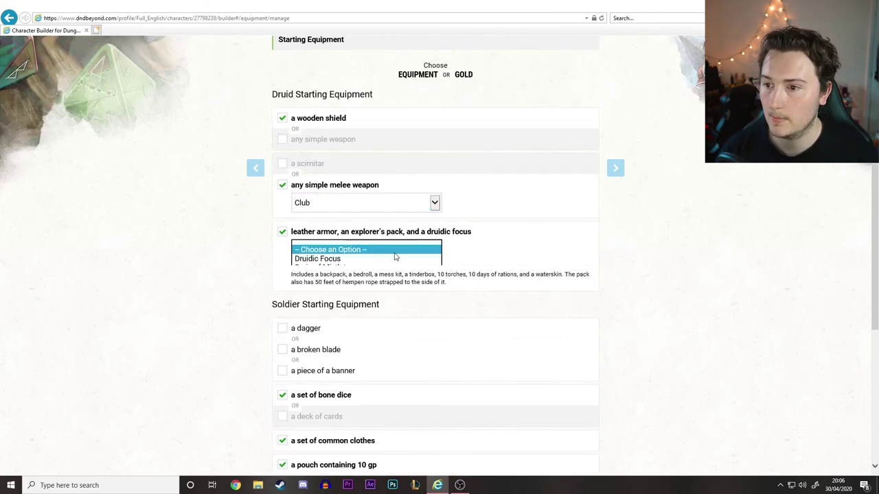
pyautogui.click(395, 278)
# Select a broken blade in the Soldier starting equipment and add all the starting equipment to the inventory.
pyautogui.scroll(-2, 402, 289)
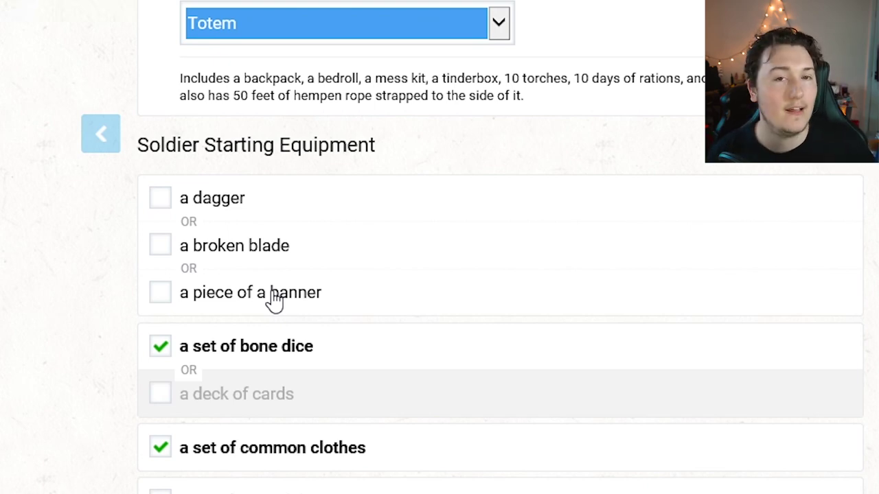
pyautogui.click(221, 245)
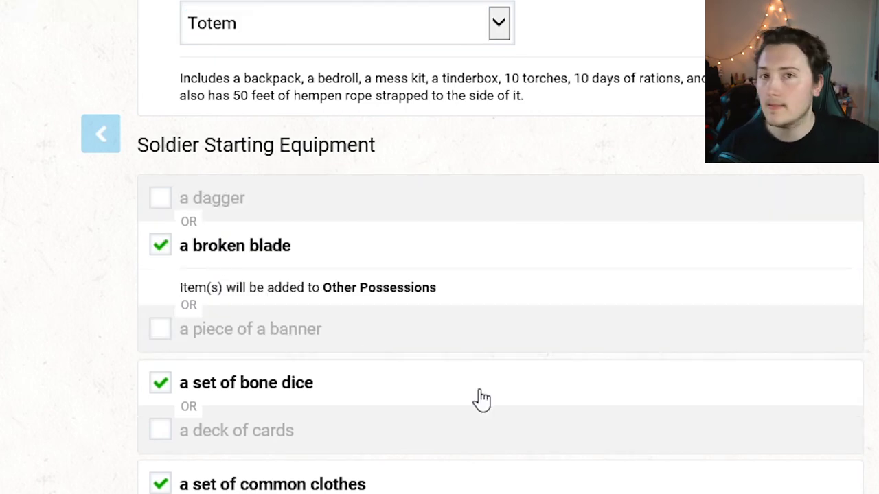
pyautogui.scroll(-2, 482, 400)
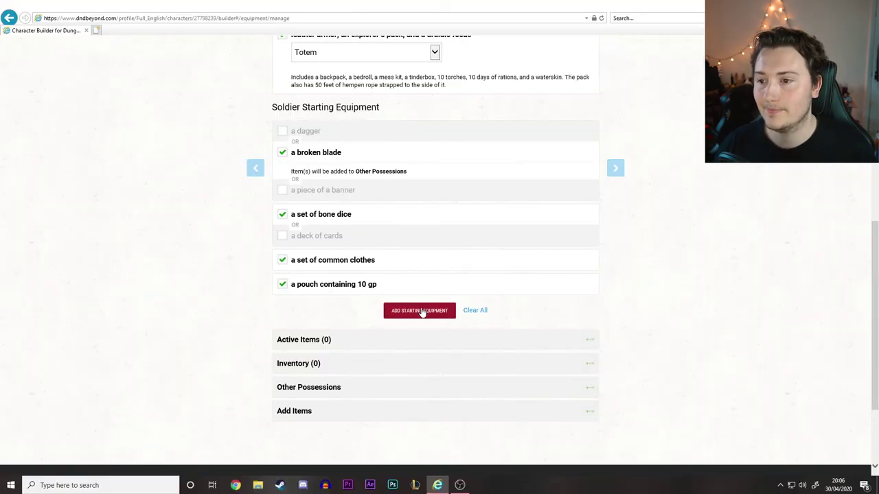
pyautogui.click(419, 308)
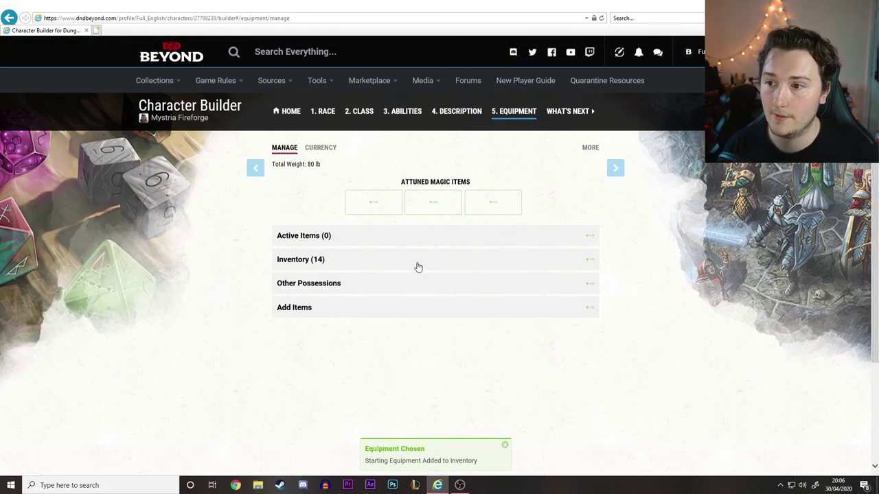
# Leave the builder for the finished character's sheet and look over its statistics.
pyautogui.click(565, 114)
pyautogui.click(329, 184)
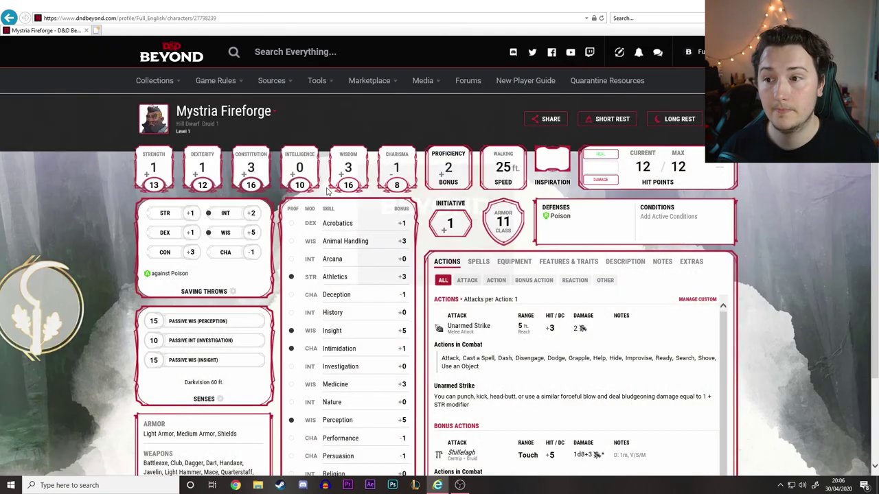
pyautogui.scroll(-2, 513, 266)
pyautogui.scroll(2, 514, 267)
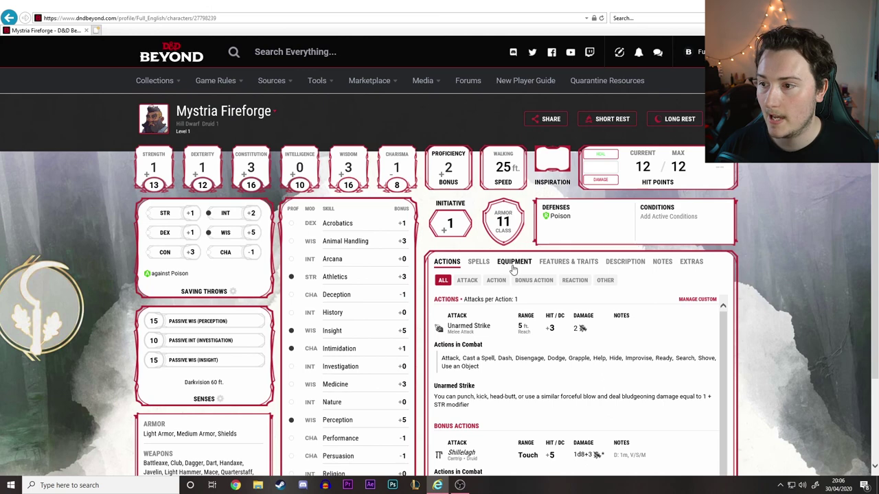
# Equip the Leather armor and the Shield in the character sheet's equipment list.
pyautogui.click(506, 266)
pyautogui.scroll(-1, 474, 309)
pyautogui.scroll(-1, 434, 348)
pyautogui.scroll(-1, 434, 348)
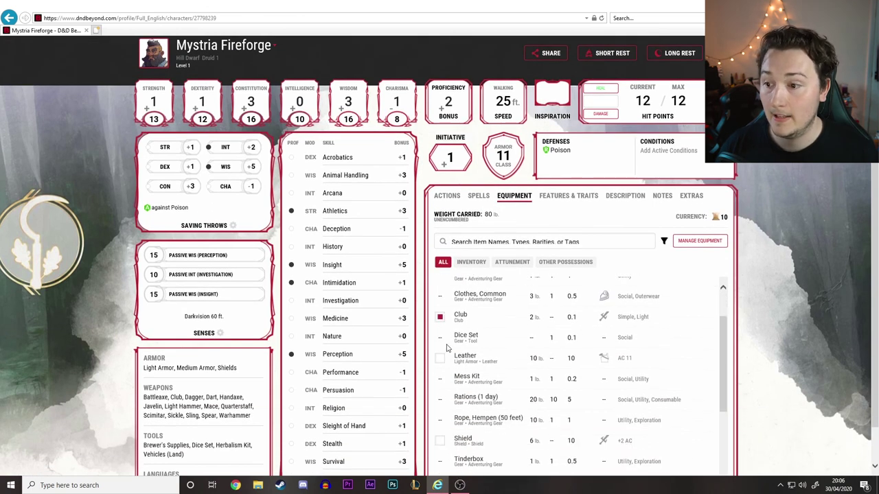
pyautogui.click(440, 341)
pyautogui.scroll(-1, 440, 341)
pyautogui.click(440, 393)
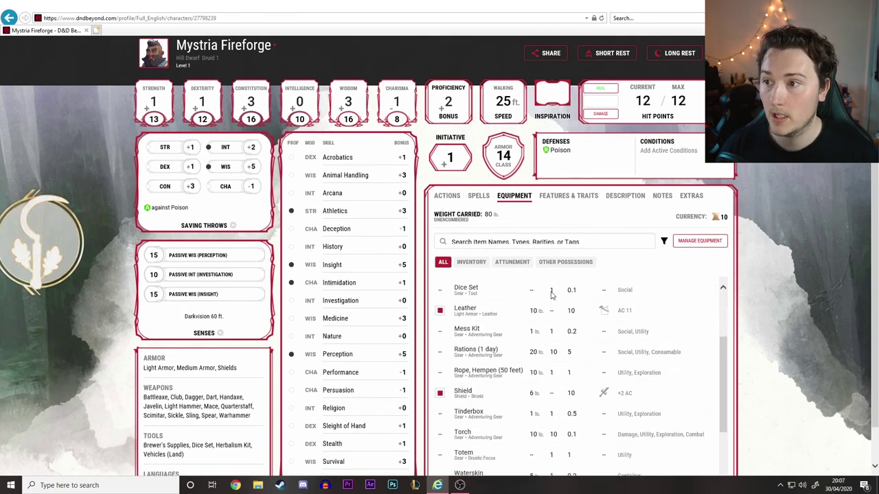
# Review the character's available actions and the list of cantrips and 1st-level spells.
pyautogui.scroll(3, 474, 336)
pyautogui.scroll(1, 498, 282)
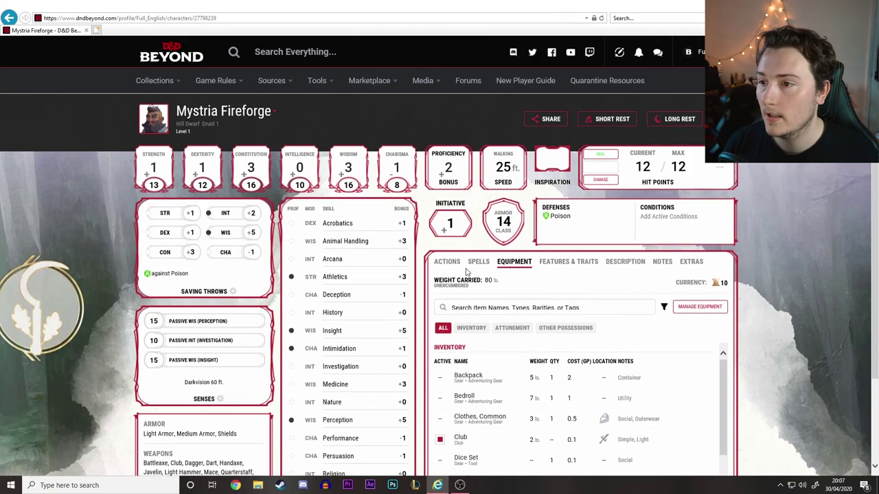
pyautogui.click(447, 261)
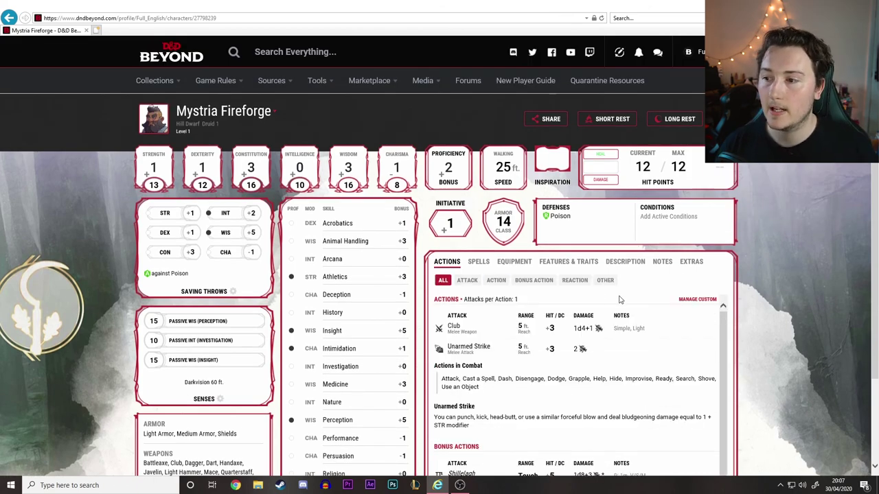
pyautogui.scroll(-3, 664, 315)
pyautogui.click(476, 154)
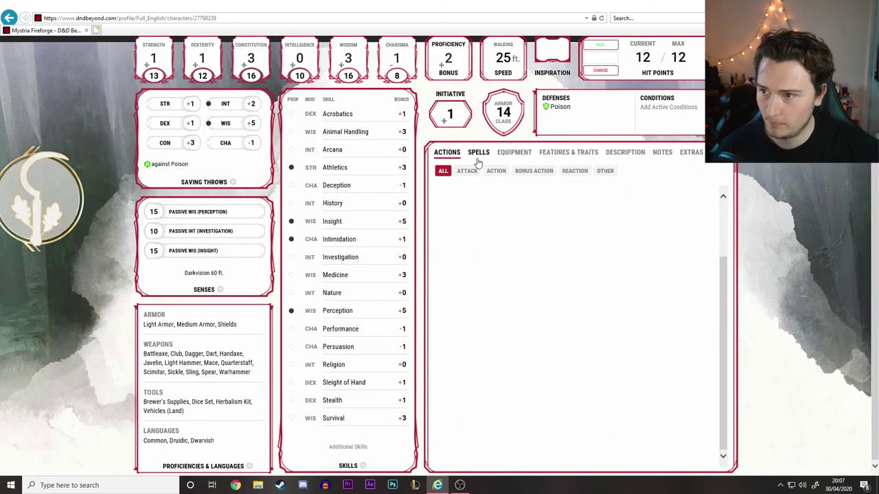
pyautogui.scroll(2, 535, 298)
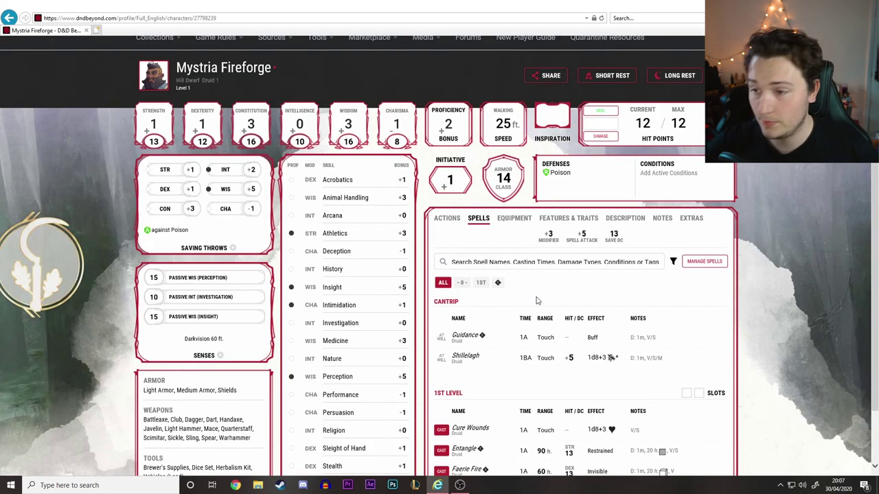
# View the rules details for the Perception skill and the walking speed, and look over the sheet once more.
pyautogui.moveTo(315, 287); pyautogui.dragTo(376, 316)
pyautogui.scroll(-2, 371, 289)
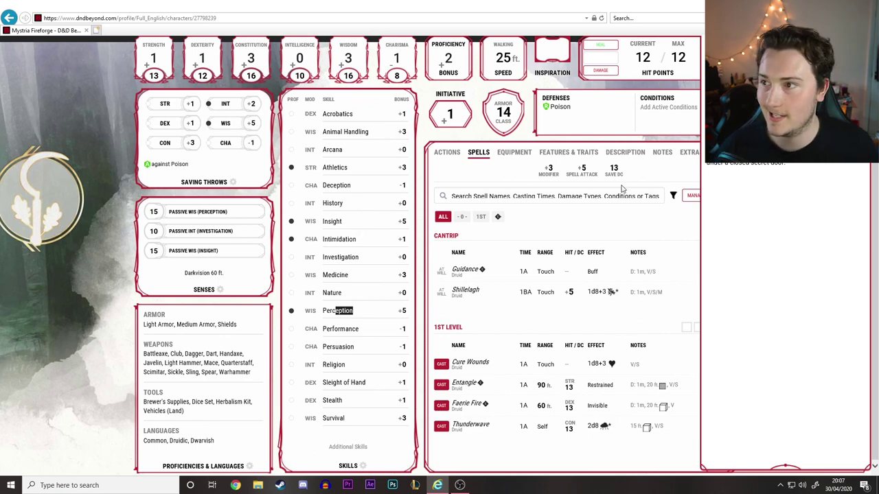
pyautogui.scroll(3, 671, 235)
pyautogui.click(648, 150)
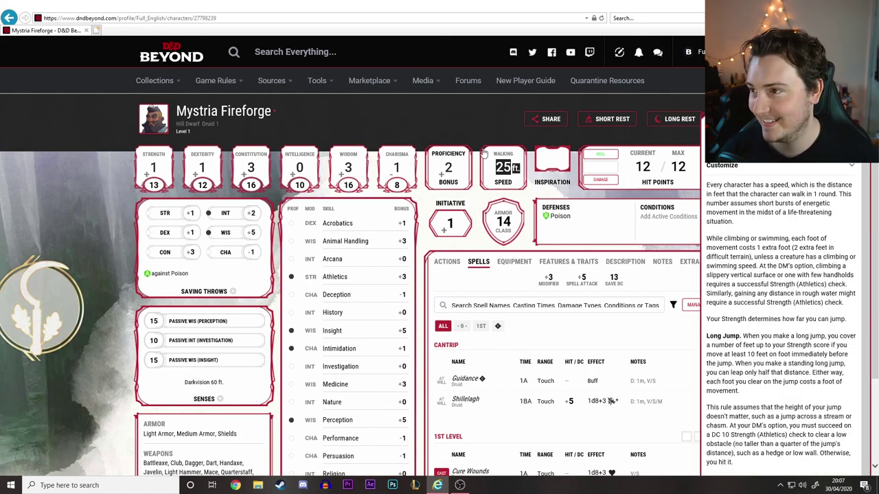
pyautogui.scroll(-2, 684, 157)
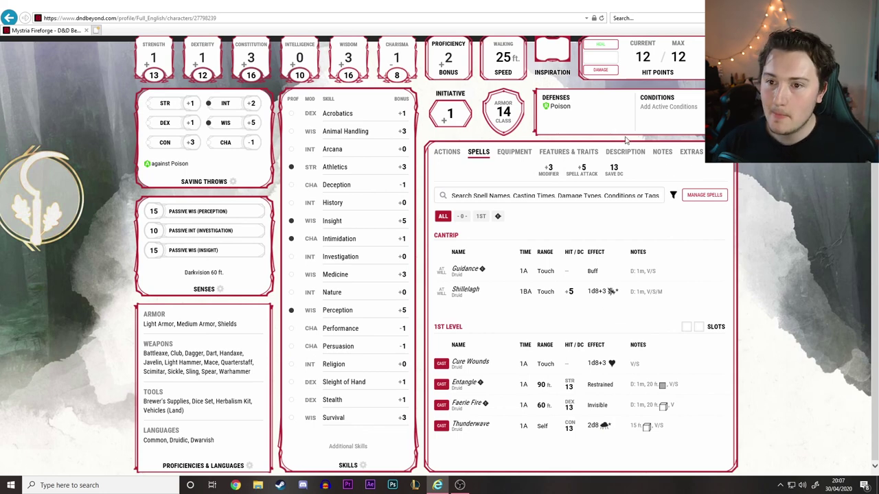
pyautogui.scroll(2, 646, 152)
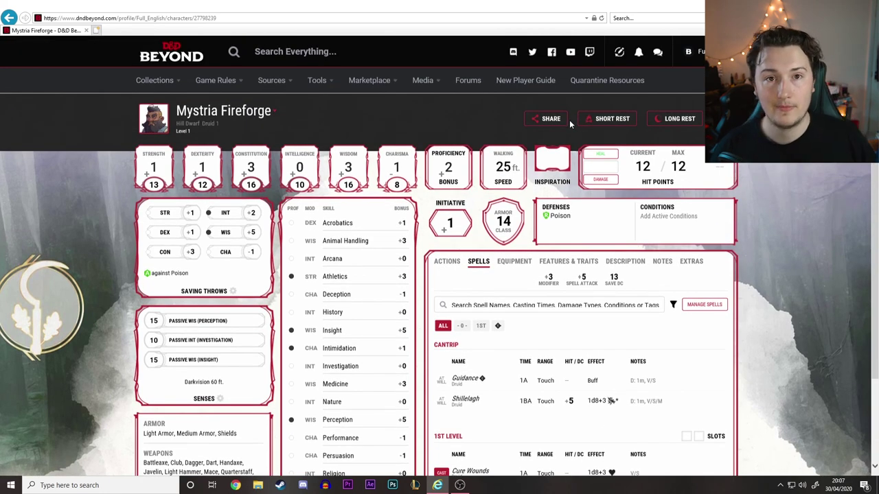